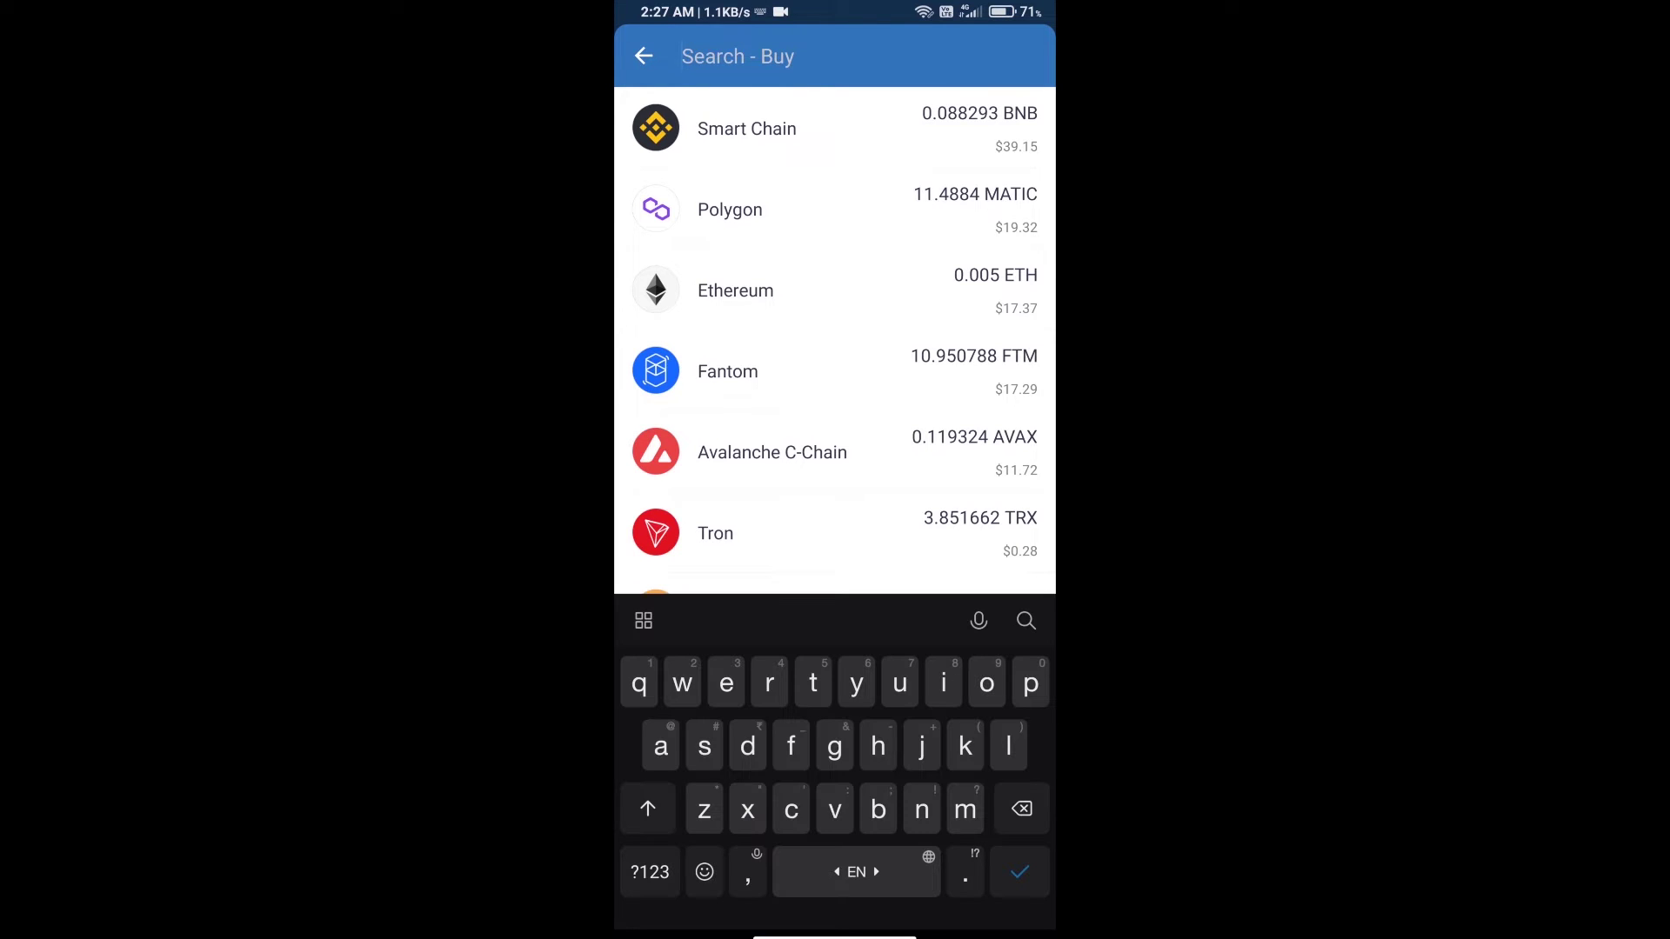
{"action": "type", "text": "ftm"}
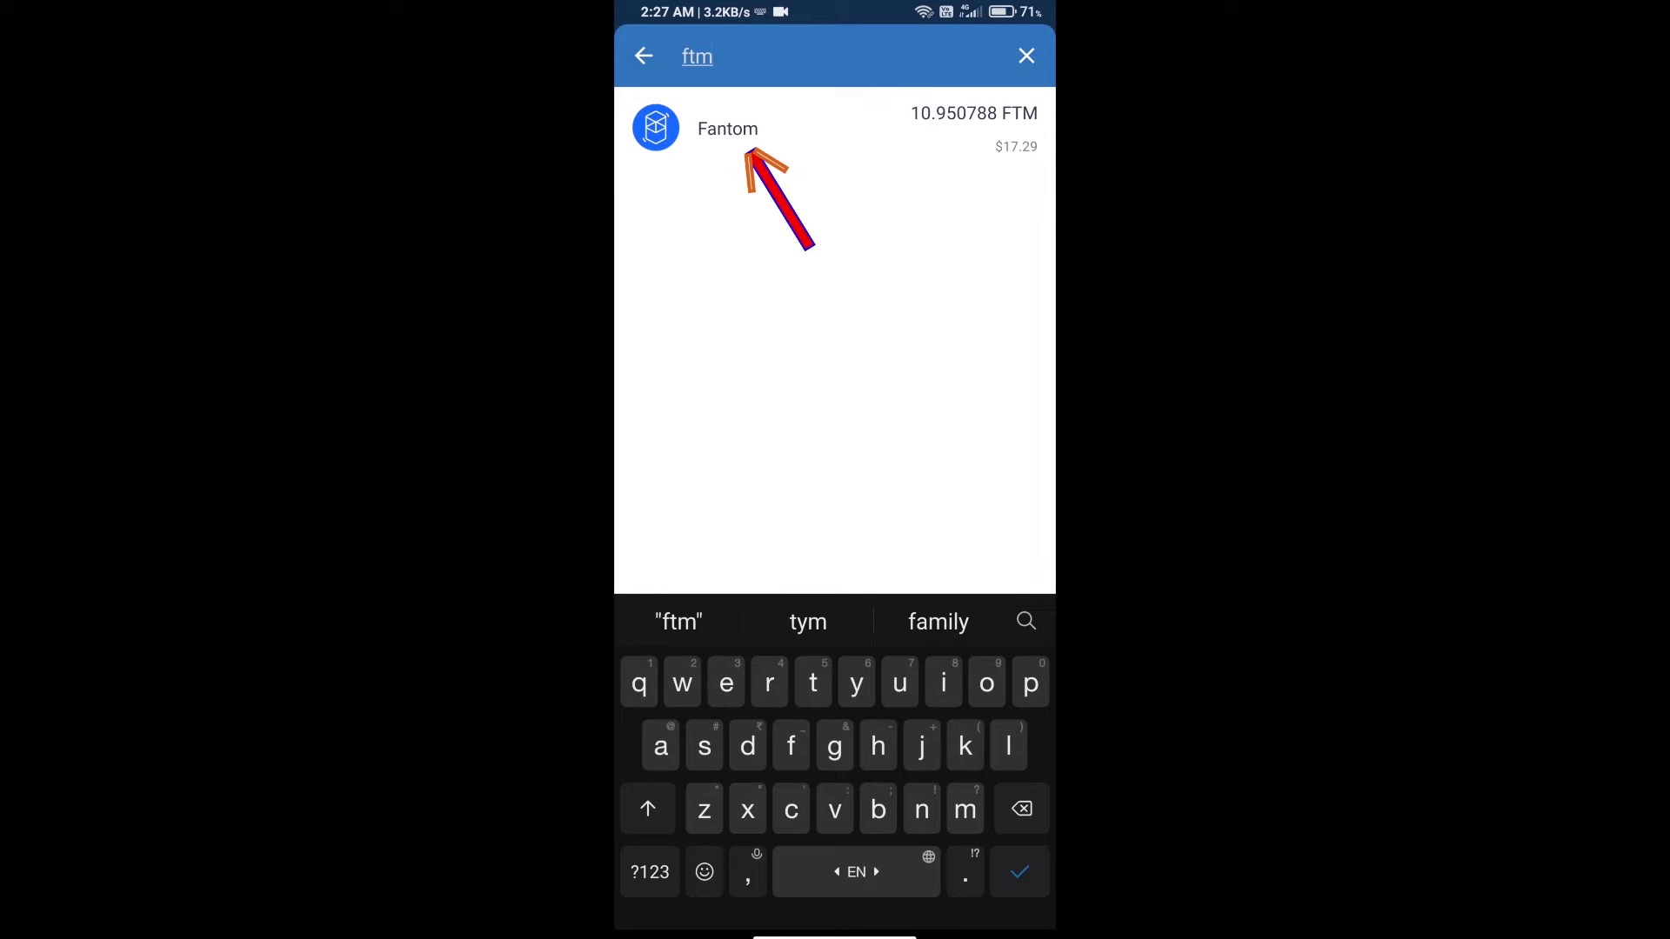
Open Fantom's Buy FTM screen and clear the $150 purchase amount
{"action": "left_click", "coordinate": [727, 128]}
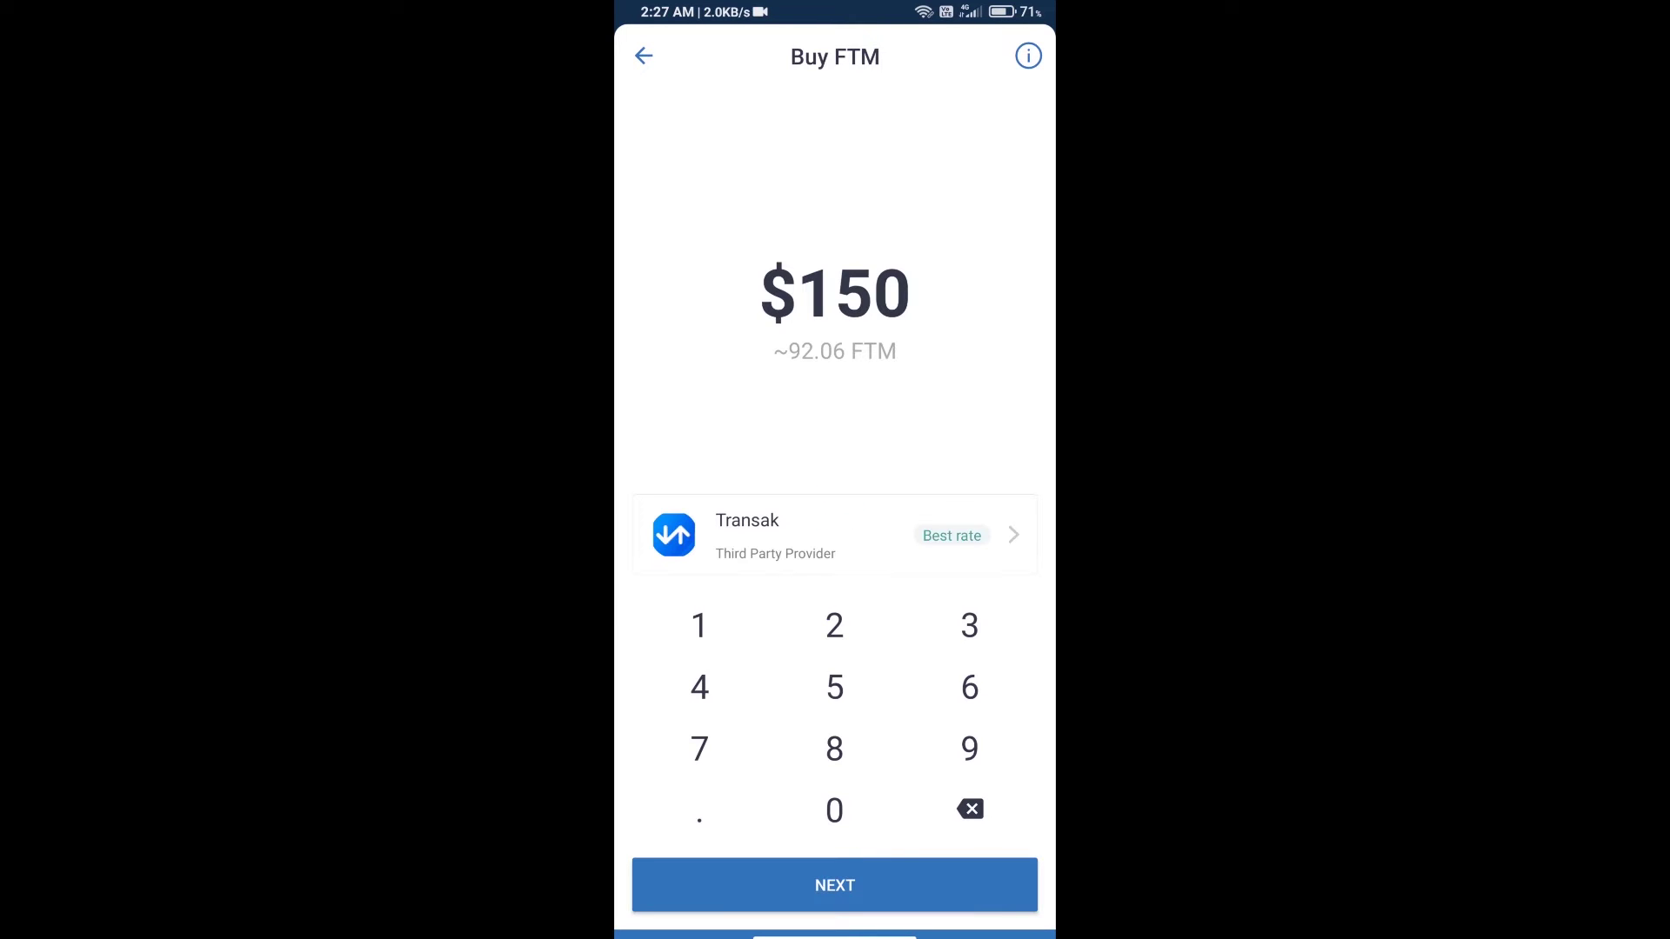
{"action": "left_click", "coordinate": [970, 809]}
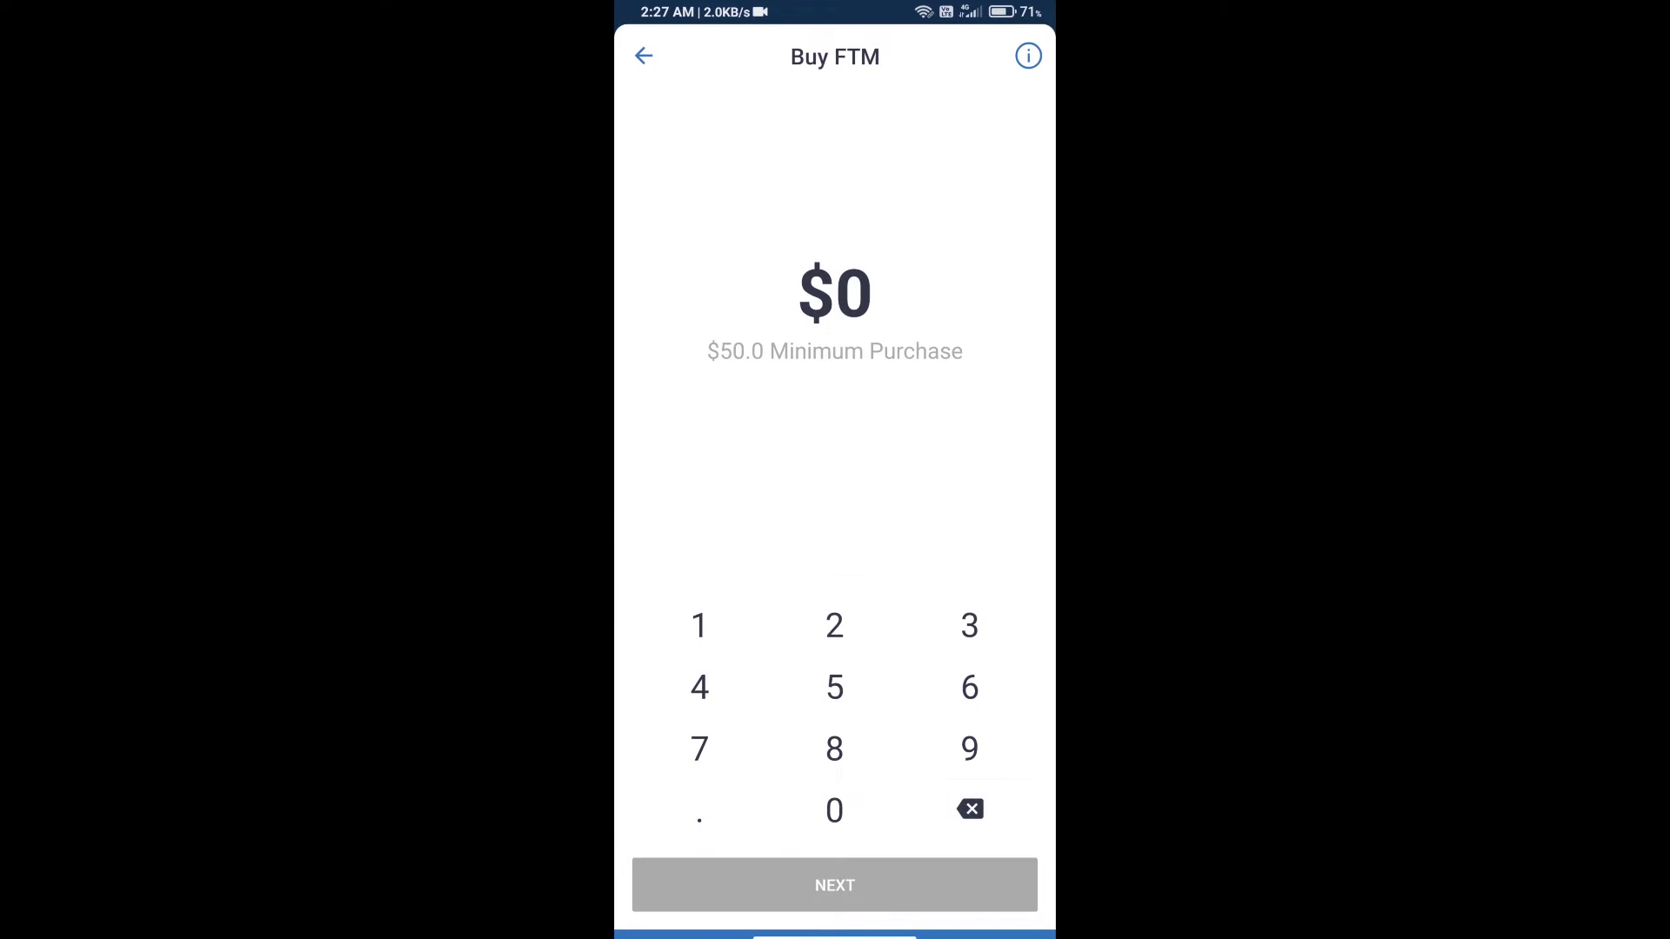
{"action": "left_click", "coordinate": [835, 686]}
{"action": "left_click", "coordinate": [835, 809]}
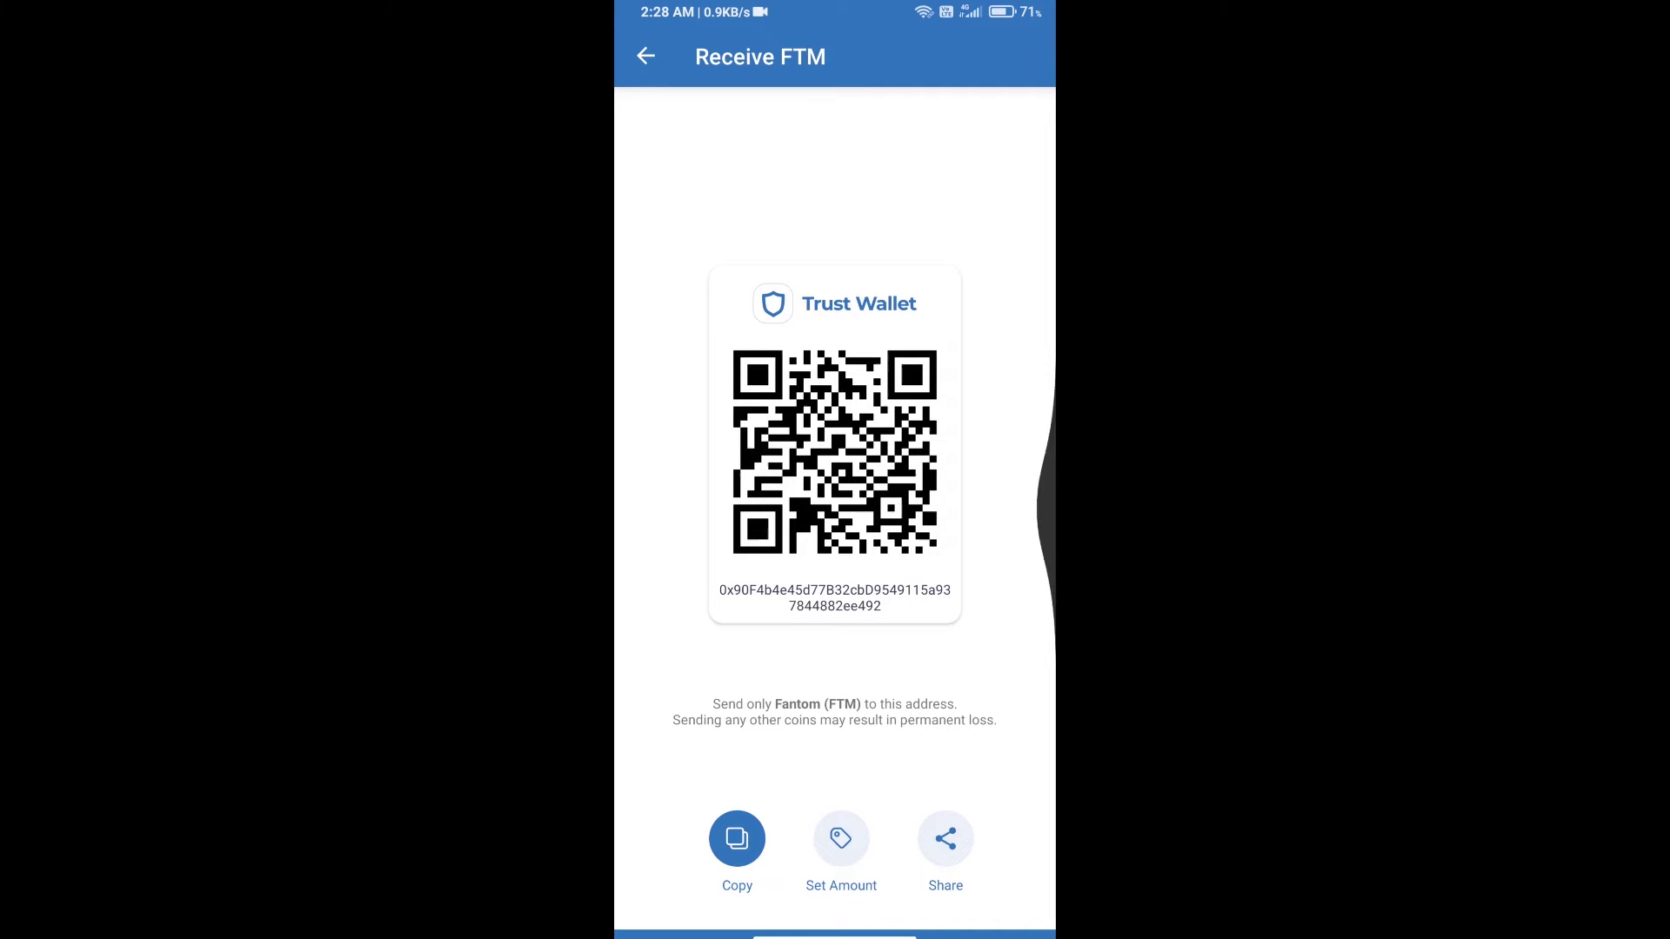
Return to the wallet home, open DApps and search for 'spooky'
{"action": "left_click_drag", "start_coordinate": [1052, 522], "coordinate": [1006, 522]}
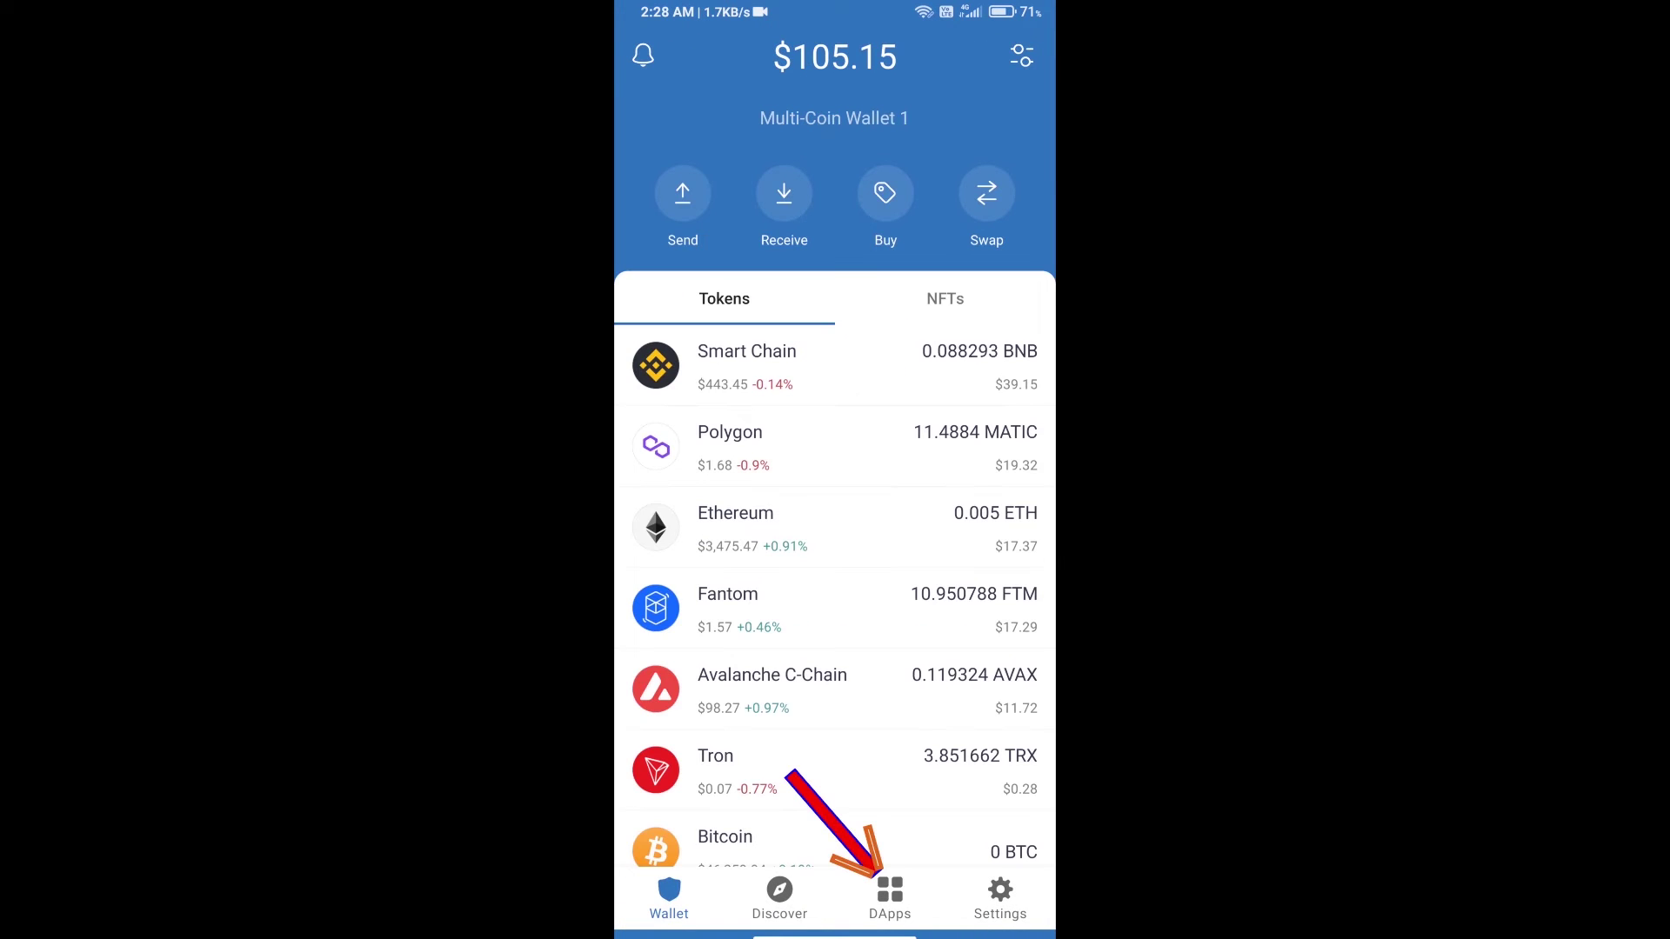
{"action": "left_click", "coordinate": [889, 897]}
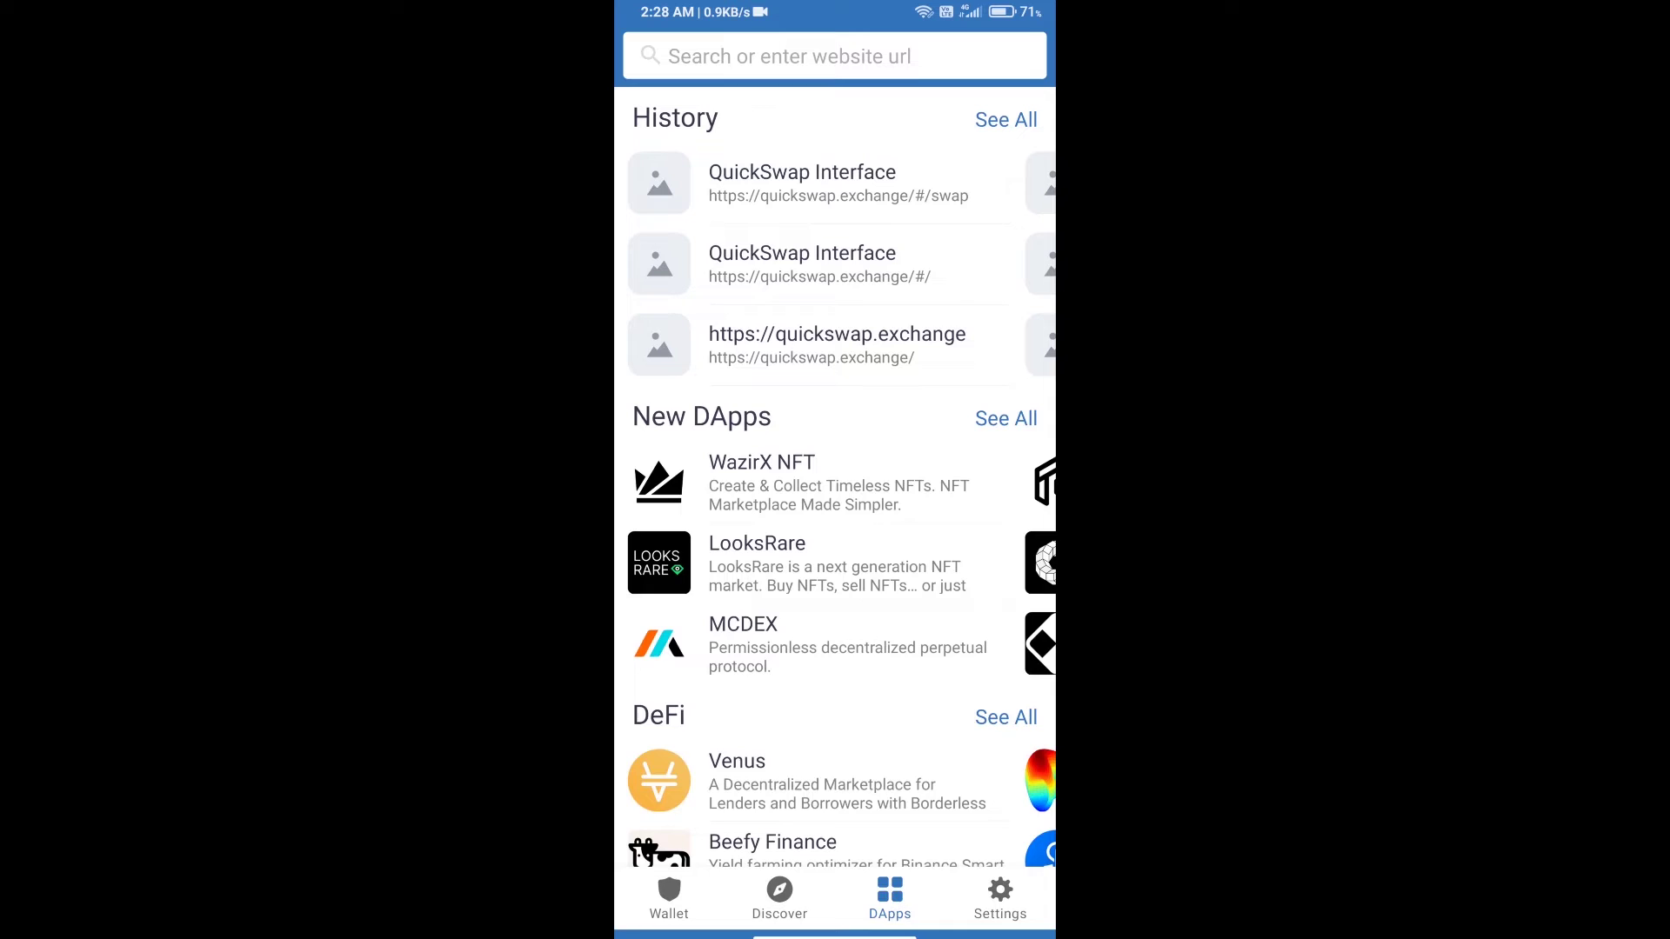
{"action": "left_click", "coordinate": [835, 56]}
{"action": "type", "text": "s"}
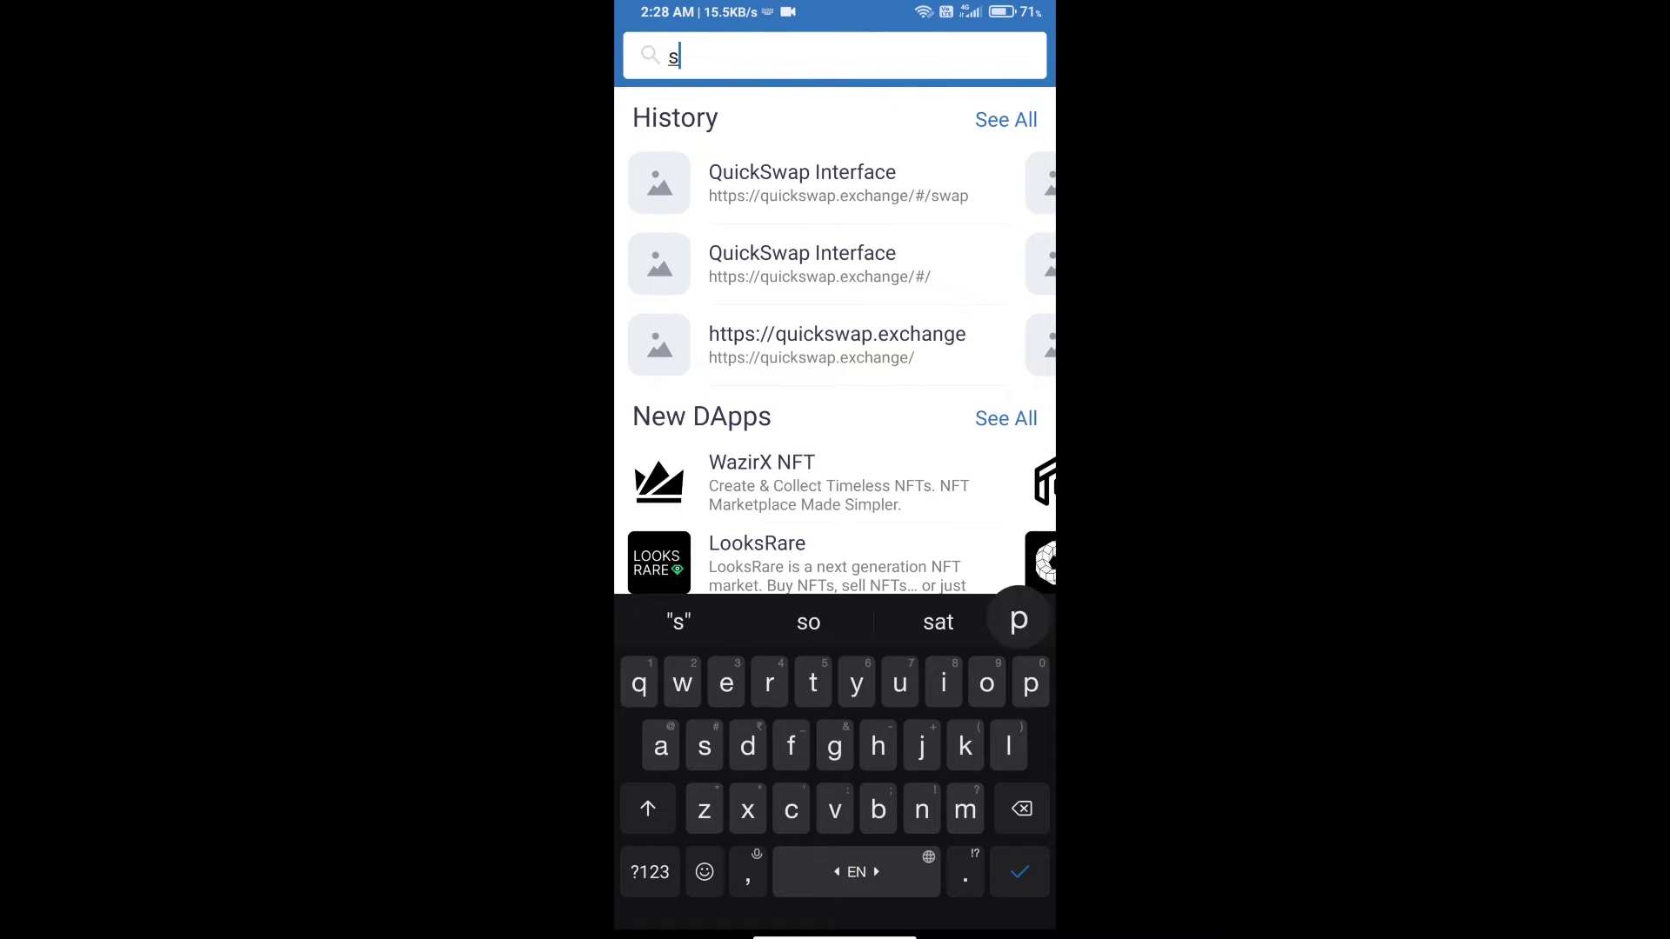
{"action": "type", "text": "pooo"}
{"action": "key", "text": "BackSpace"}
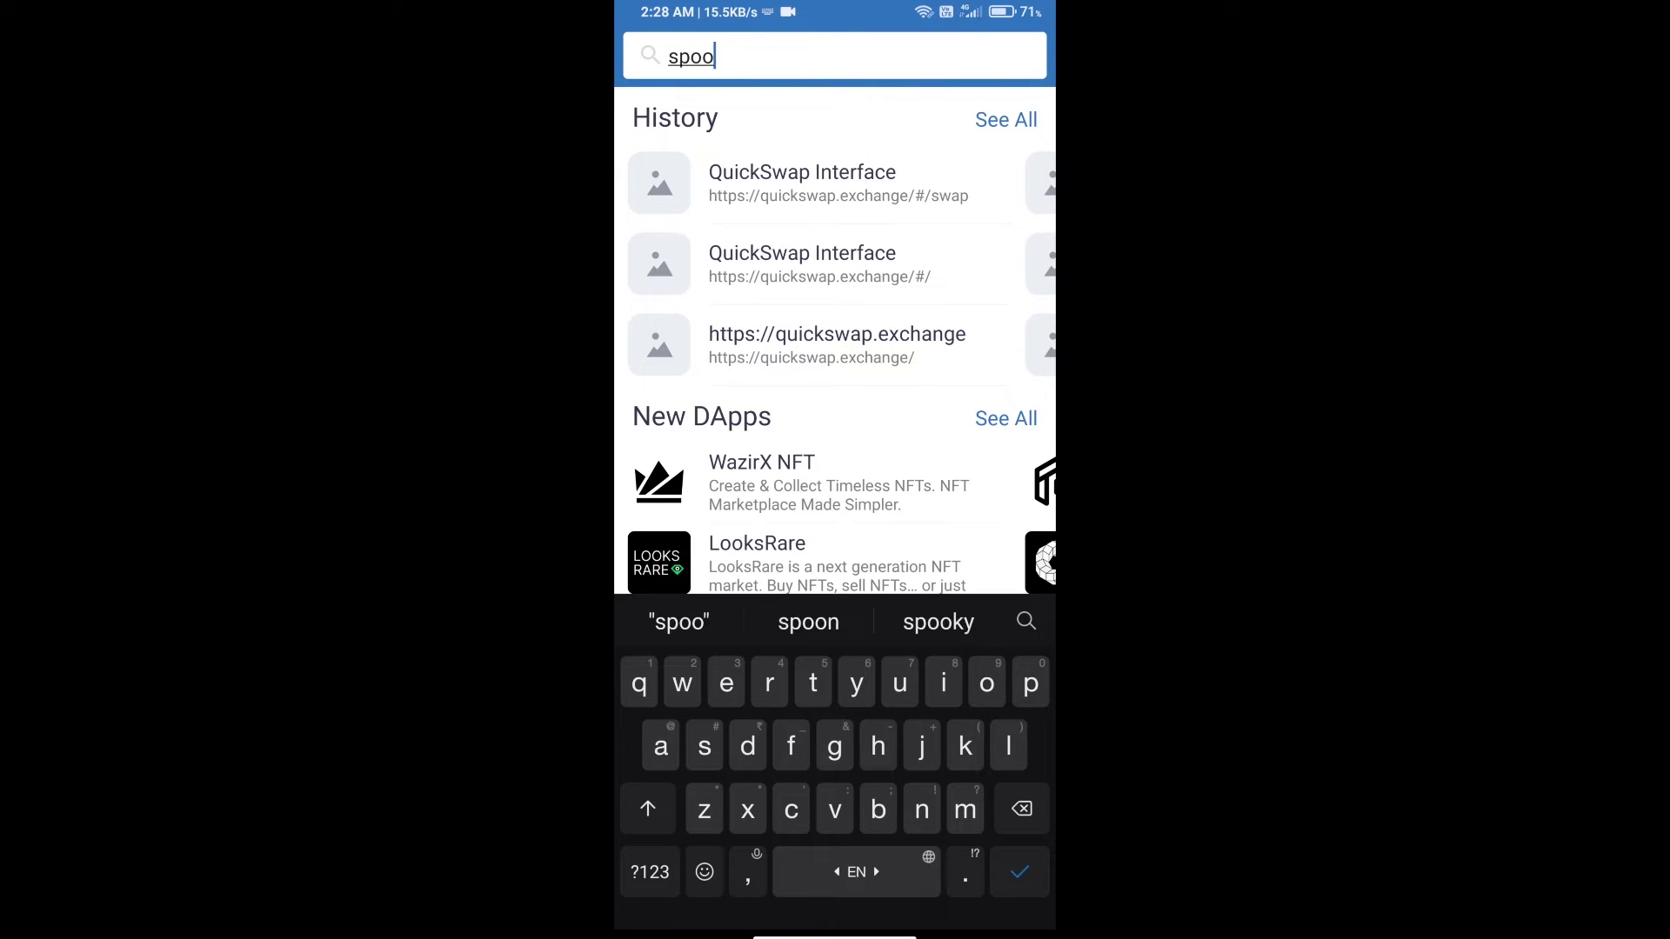
{"action": "type", "text": "ky"}
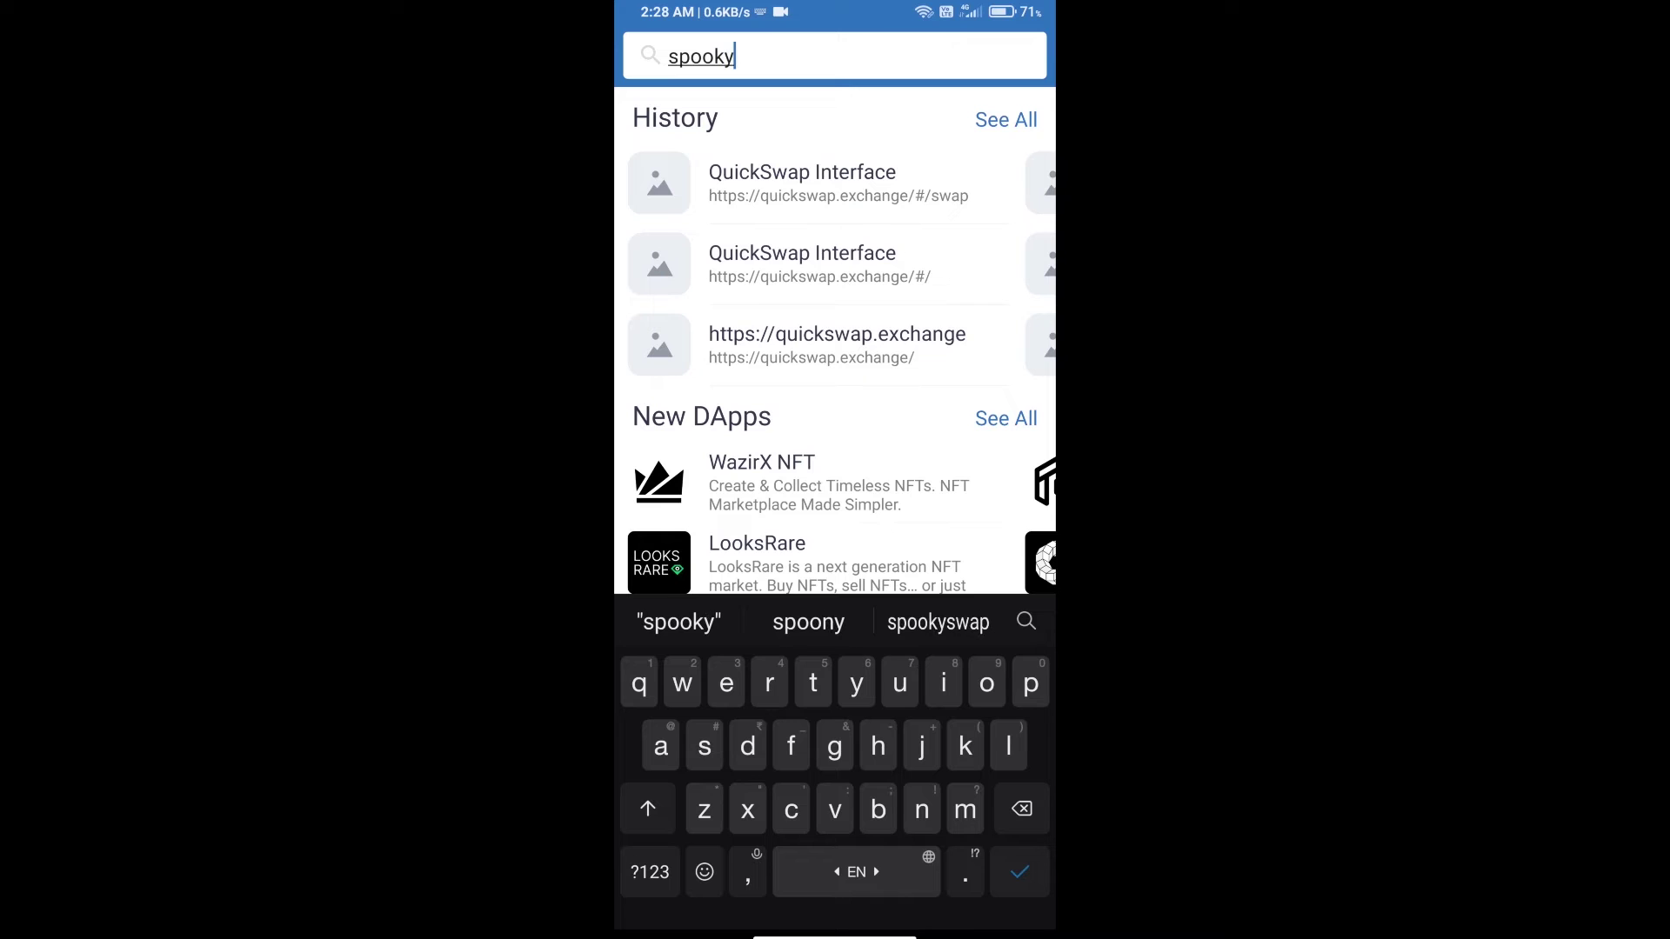
{"action": "type", "text": "swa"}
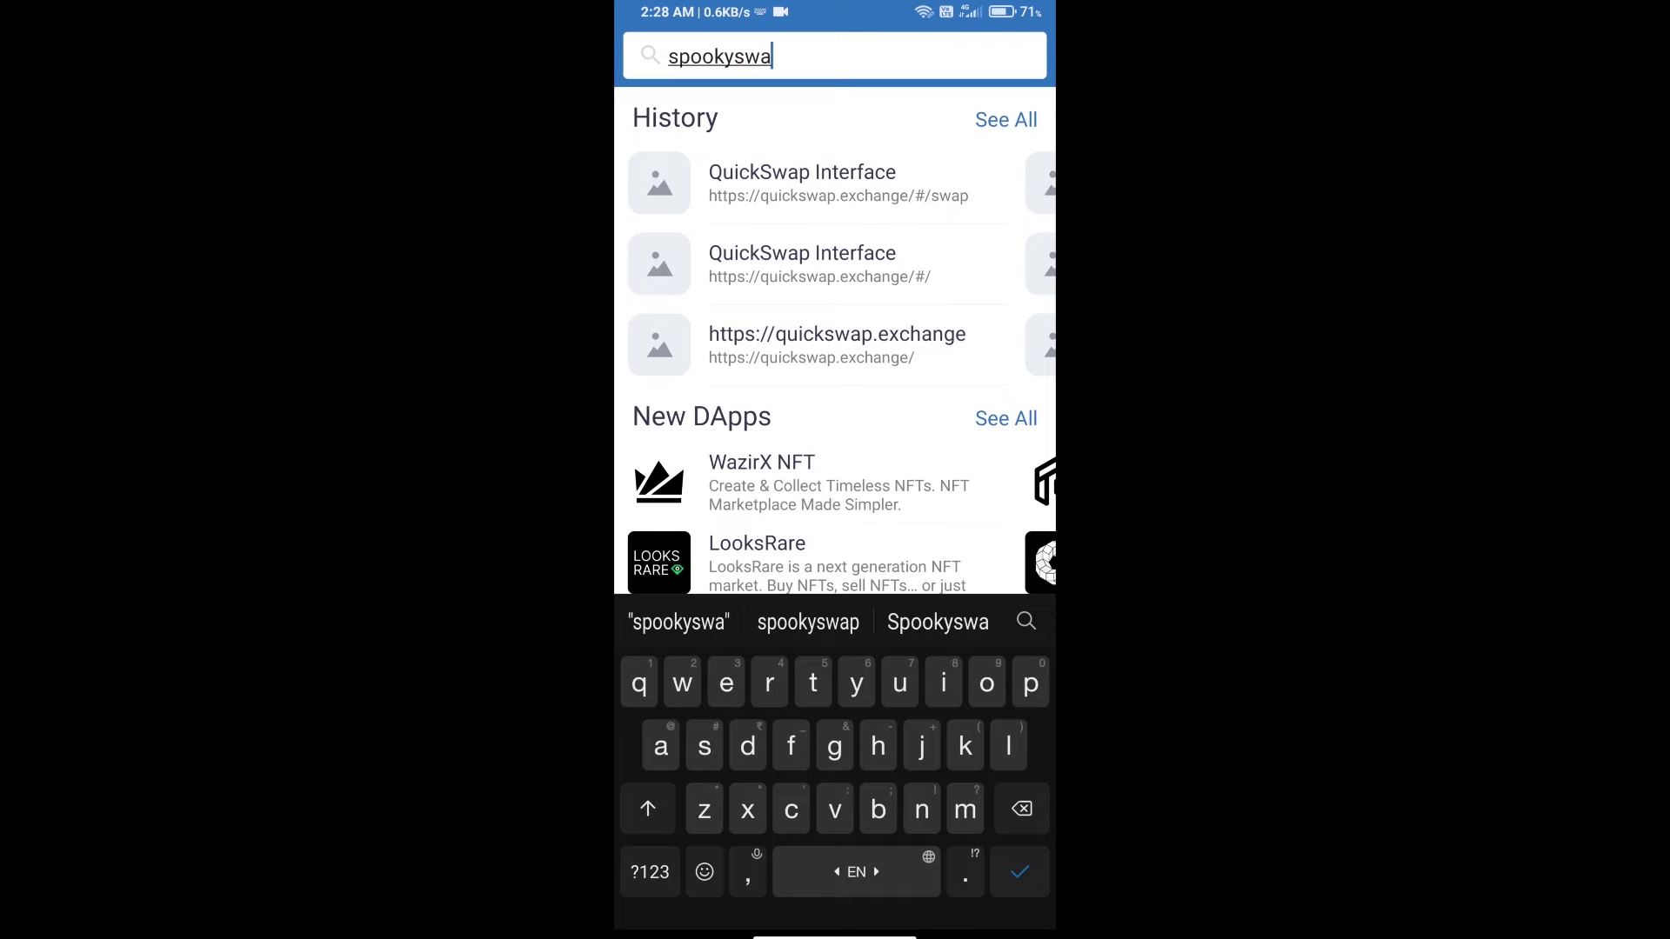
{"action": "type", "text": "p"}
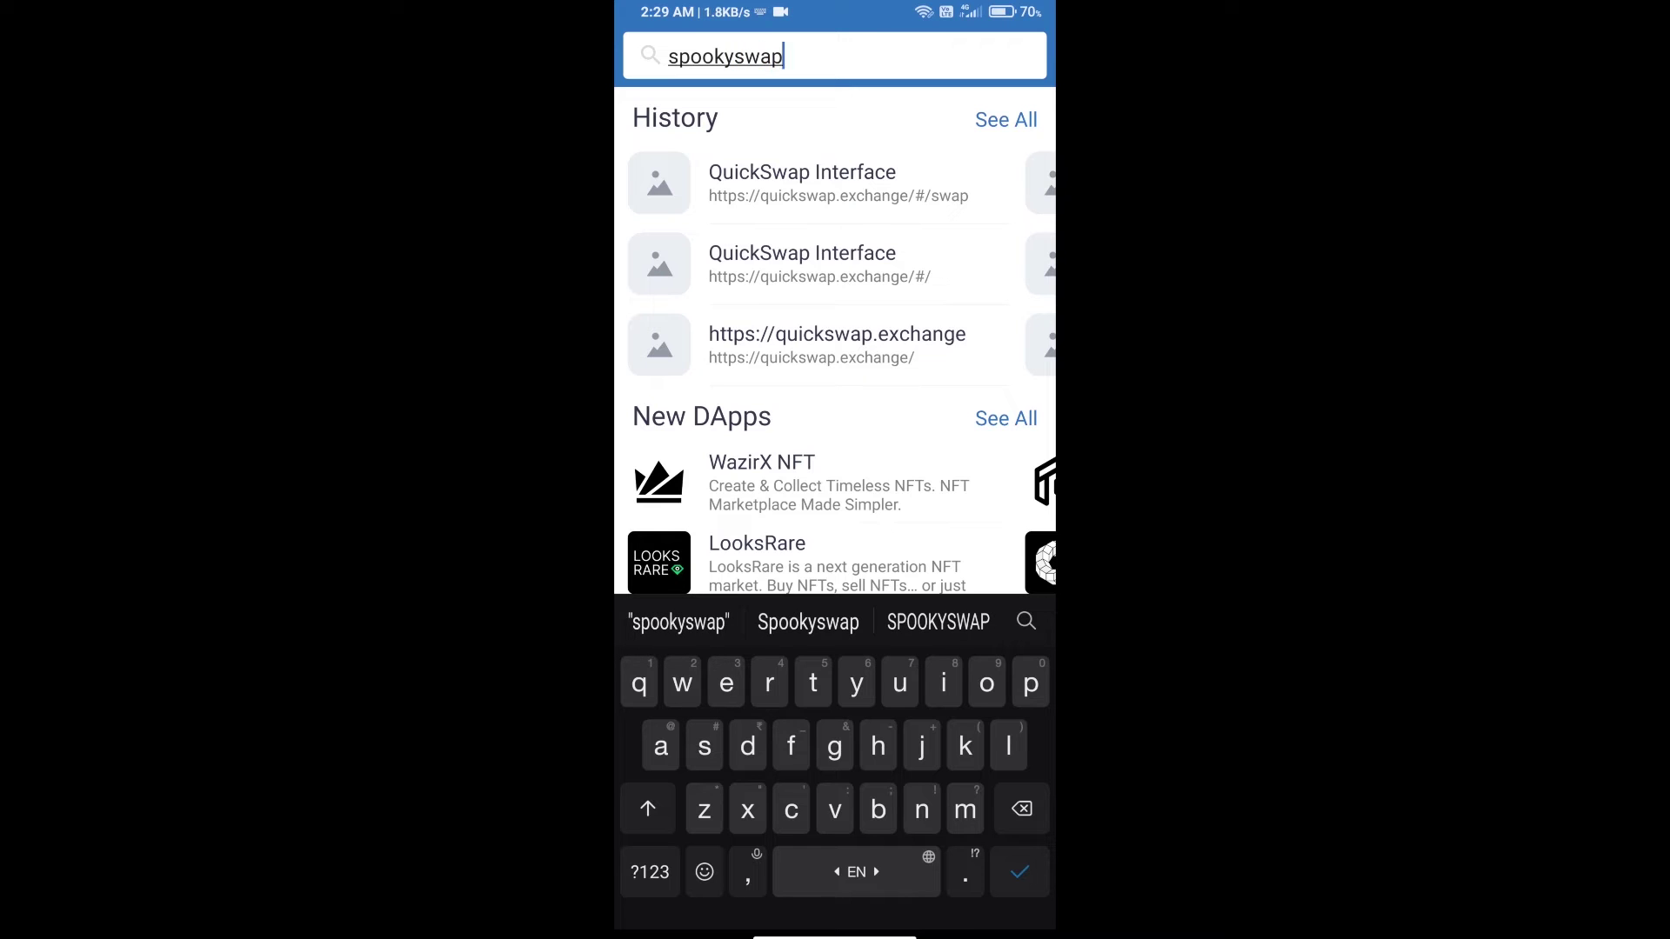
{"action": "type", "text": ".financ"}
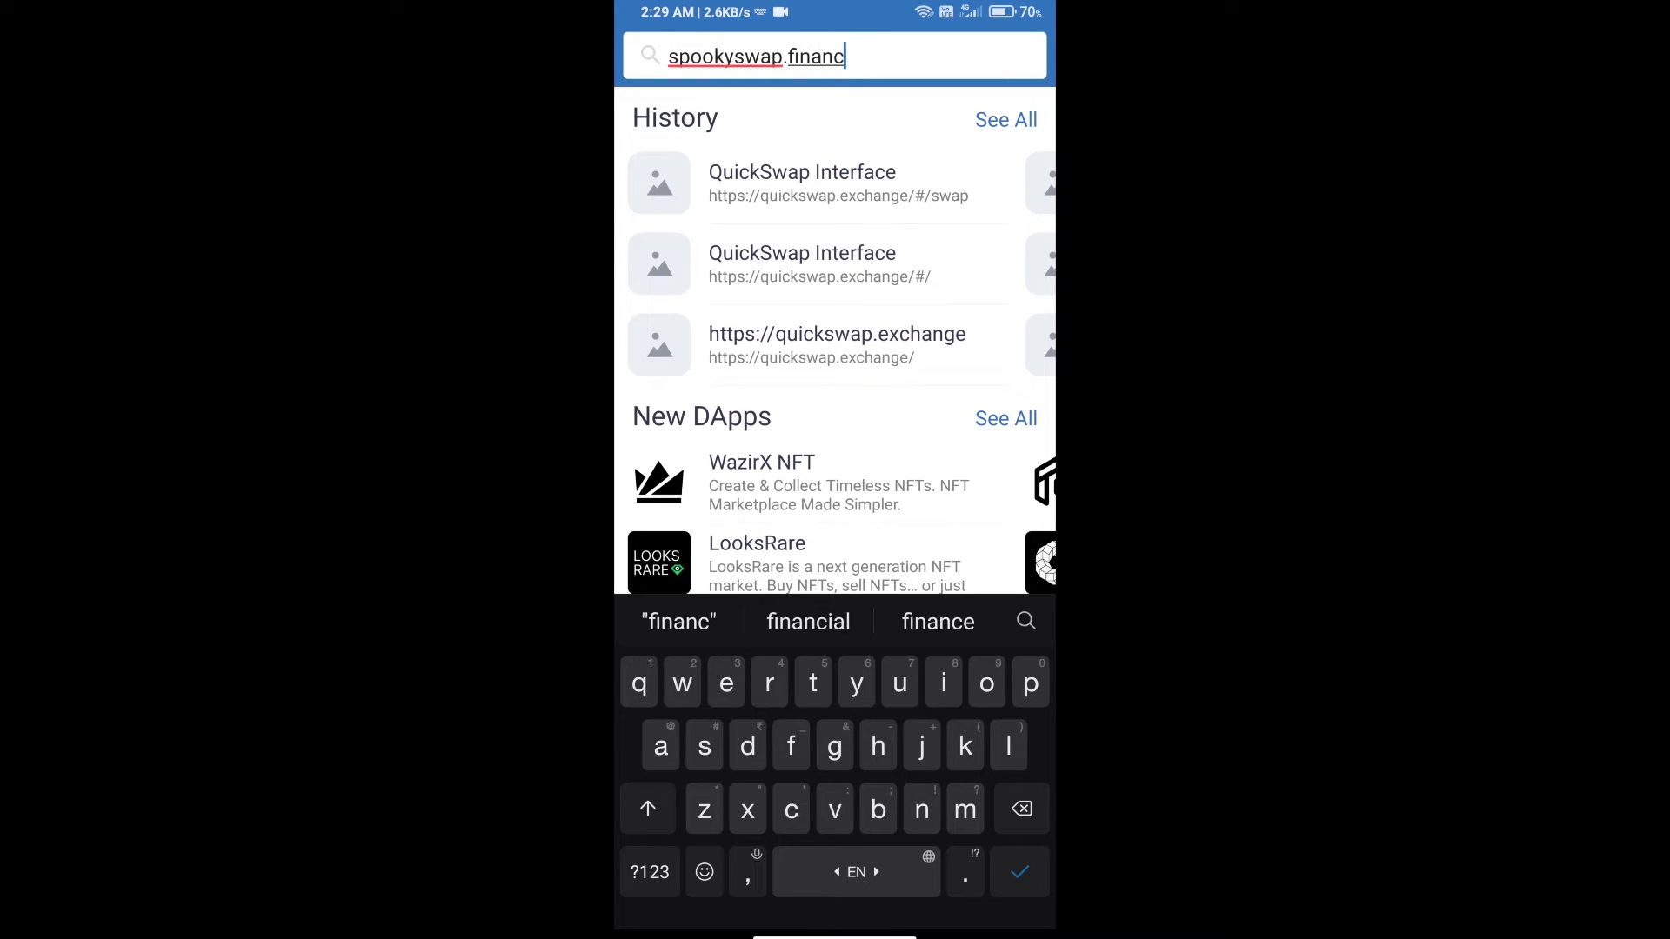
{"action": "type", "text": "e"}
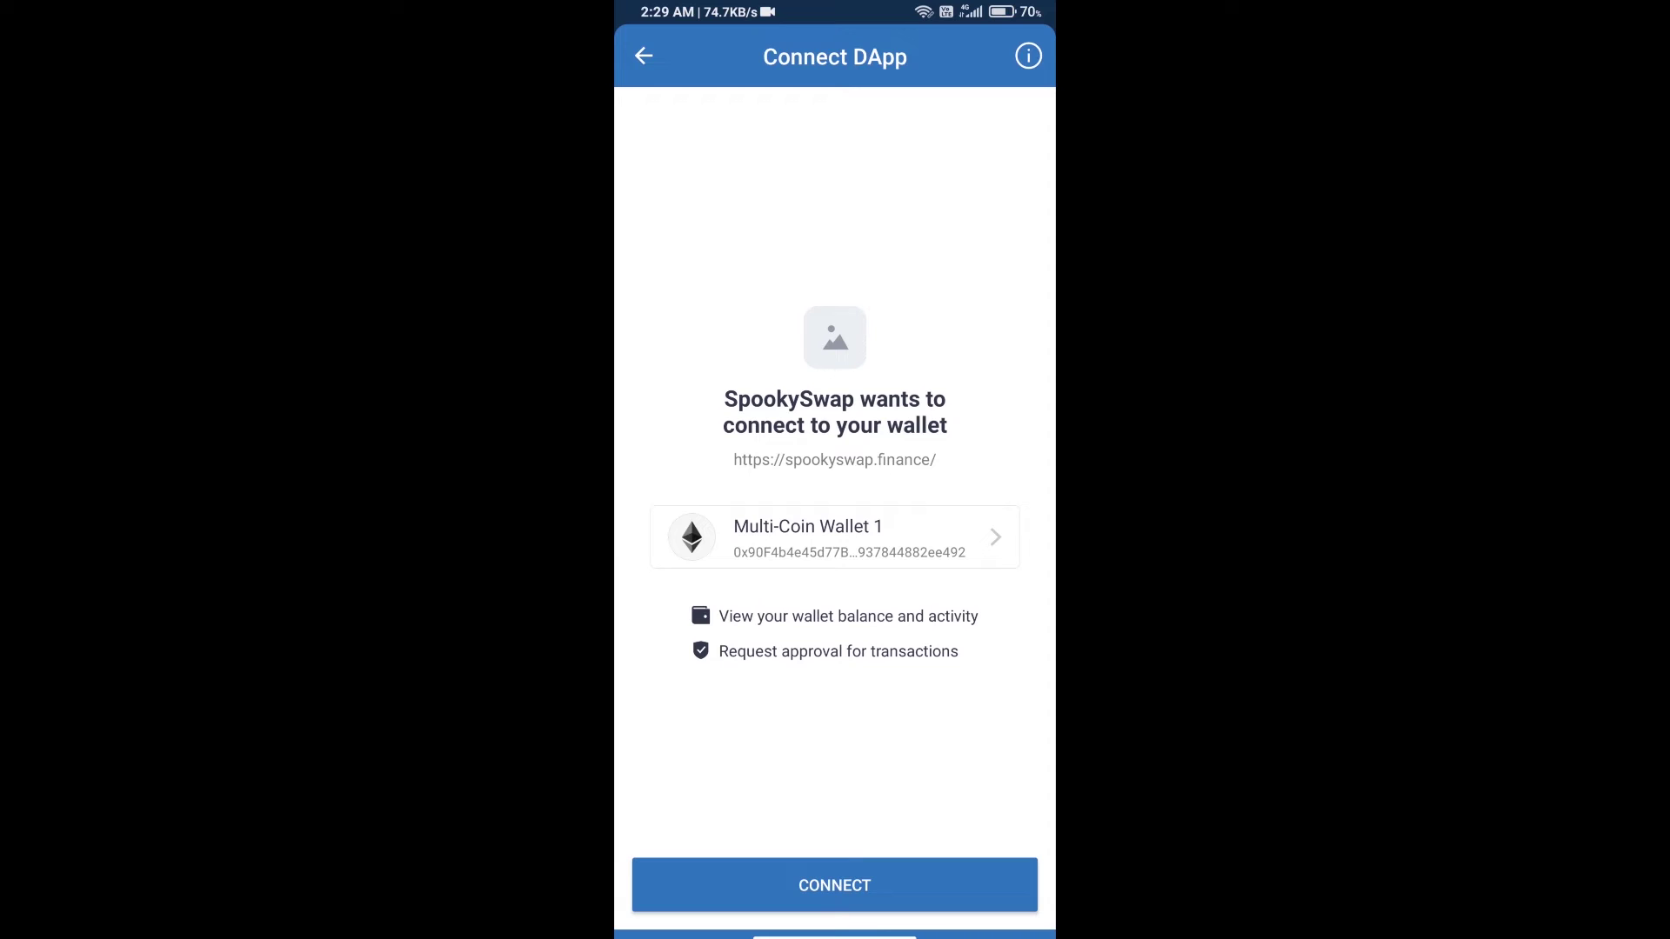
Choose the Fantom network and approve the SpookySwap connection
{"action": "left_click", "coordinate": [835, 536]}
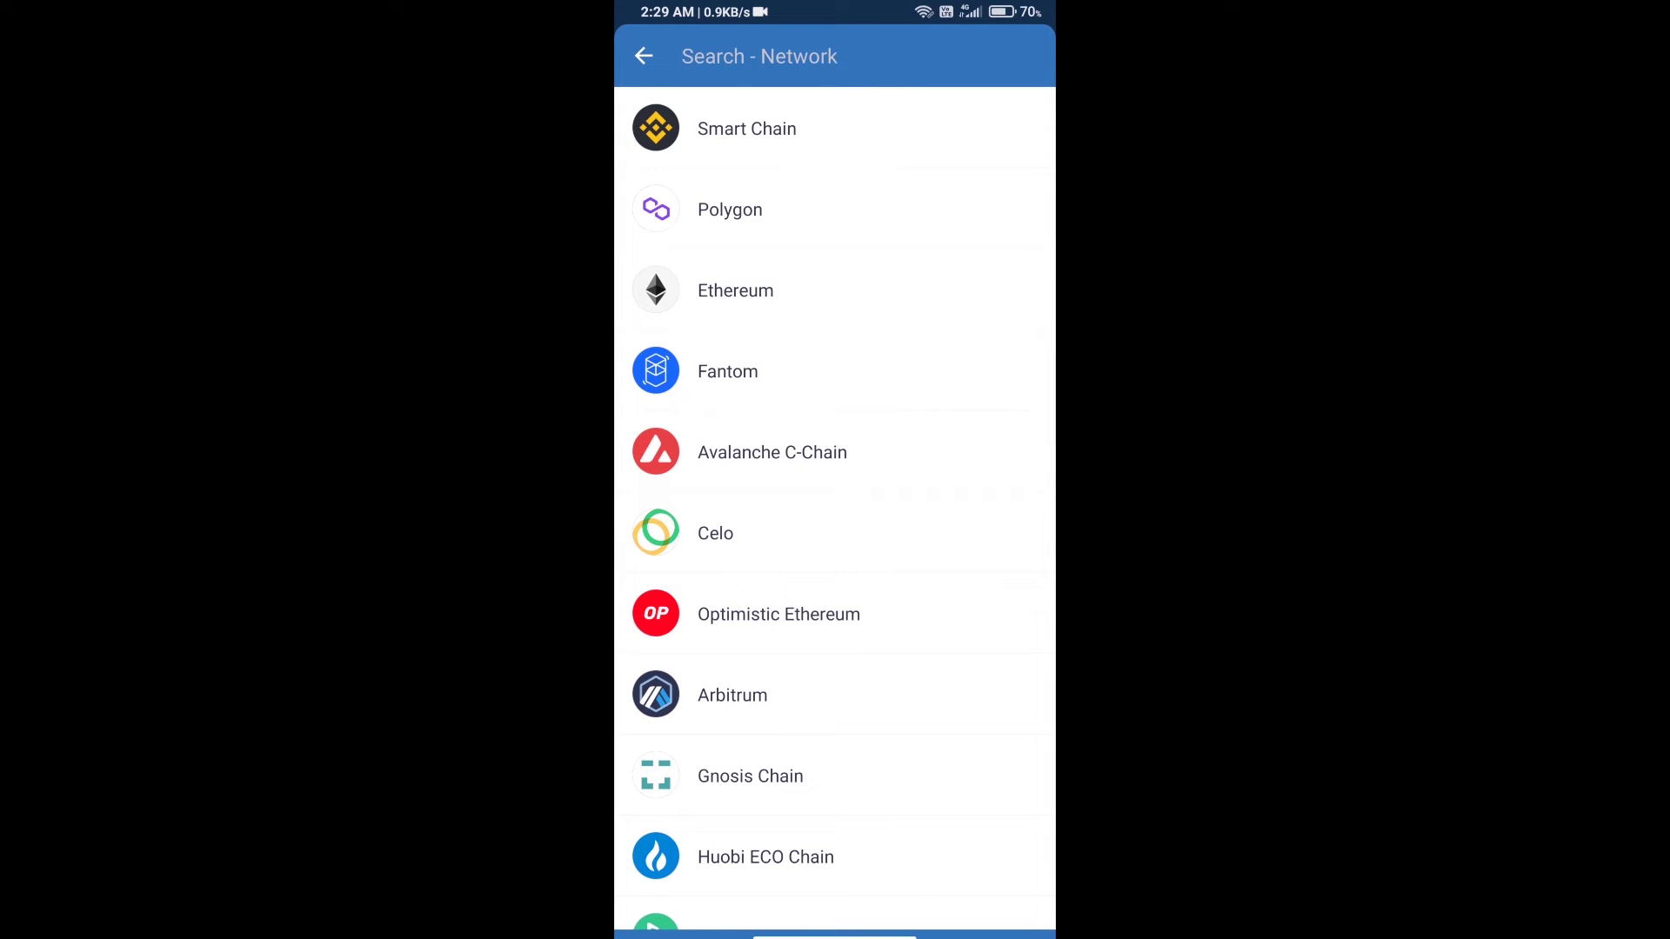
{"action": "left_click", "coordinate": [727, 371]}
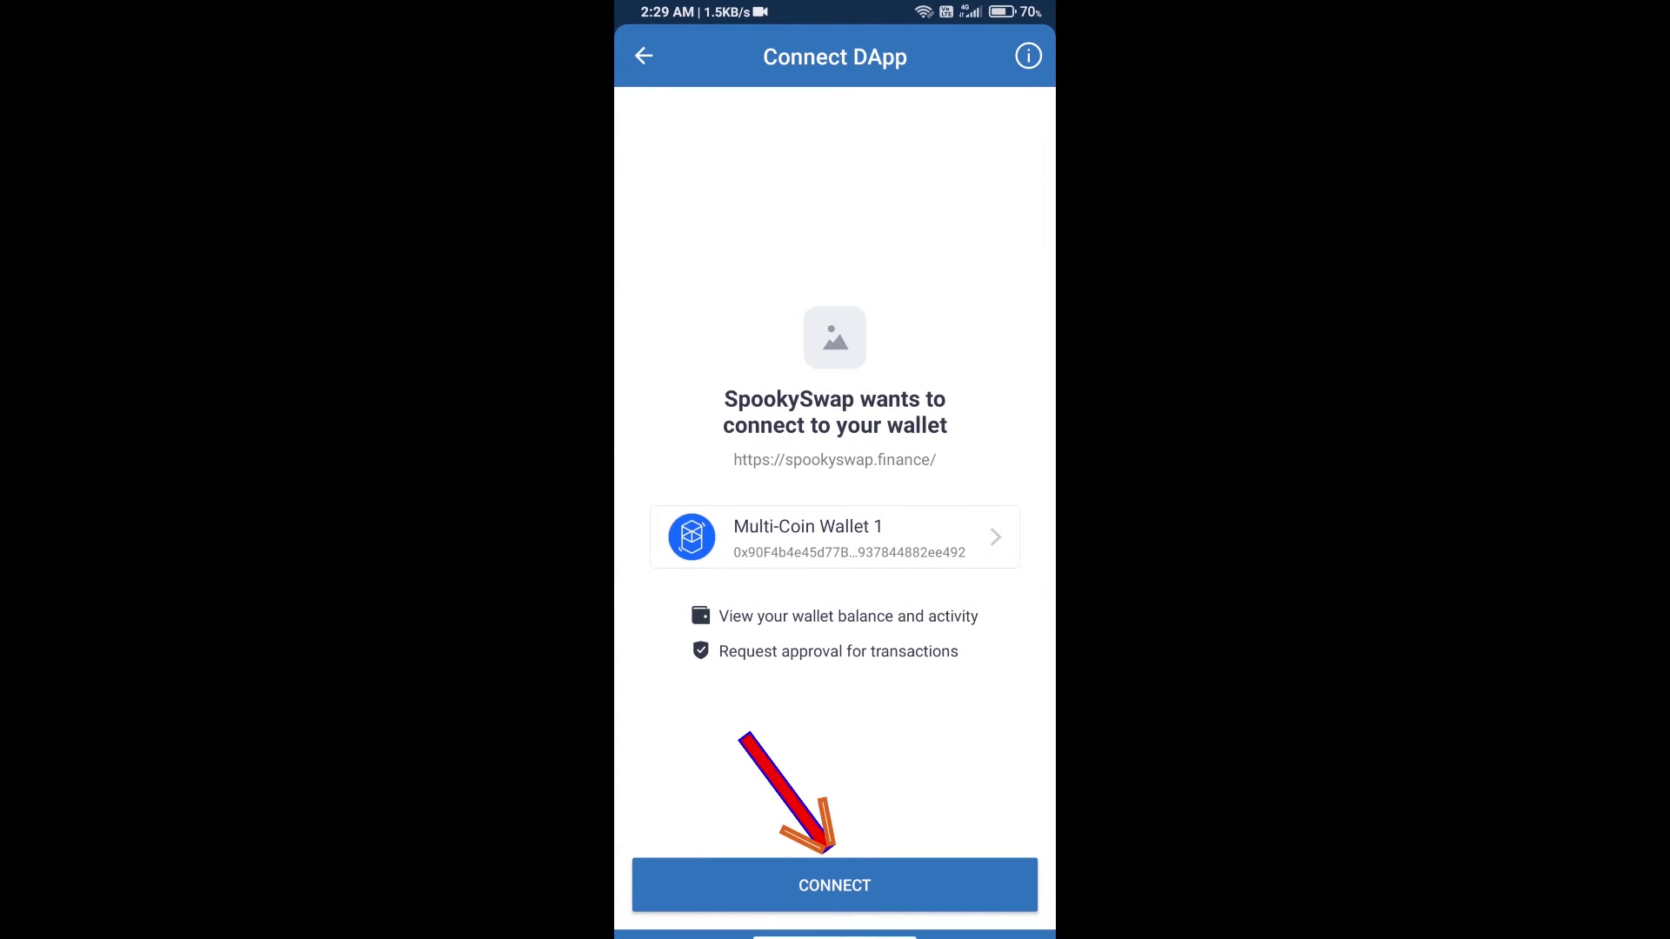
{"action": "left_click", "coordinate": [833, 885]}
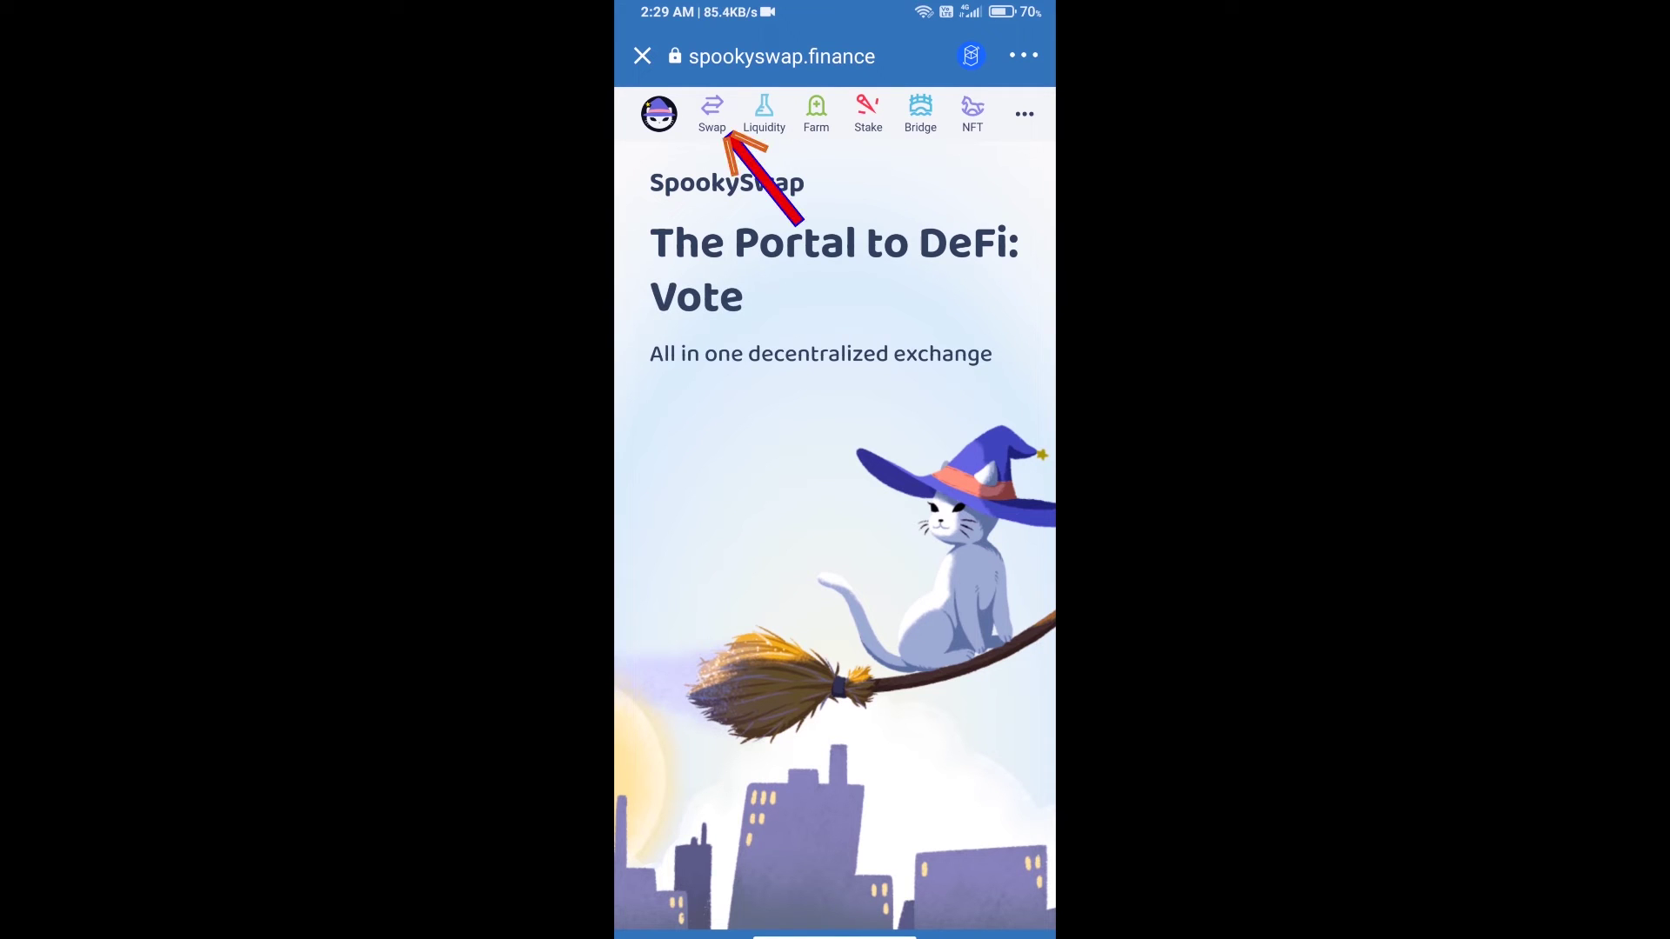
Open SpookySwap's Swap form and the picker to replace BOO as the receiving token
{"action": "left_click", "coordinate": [711, 115]}
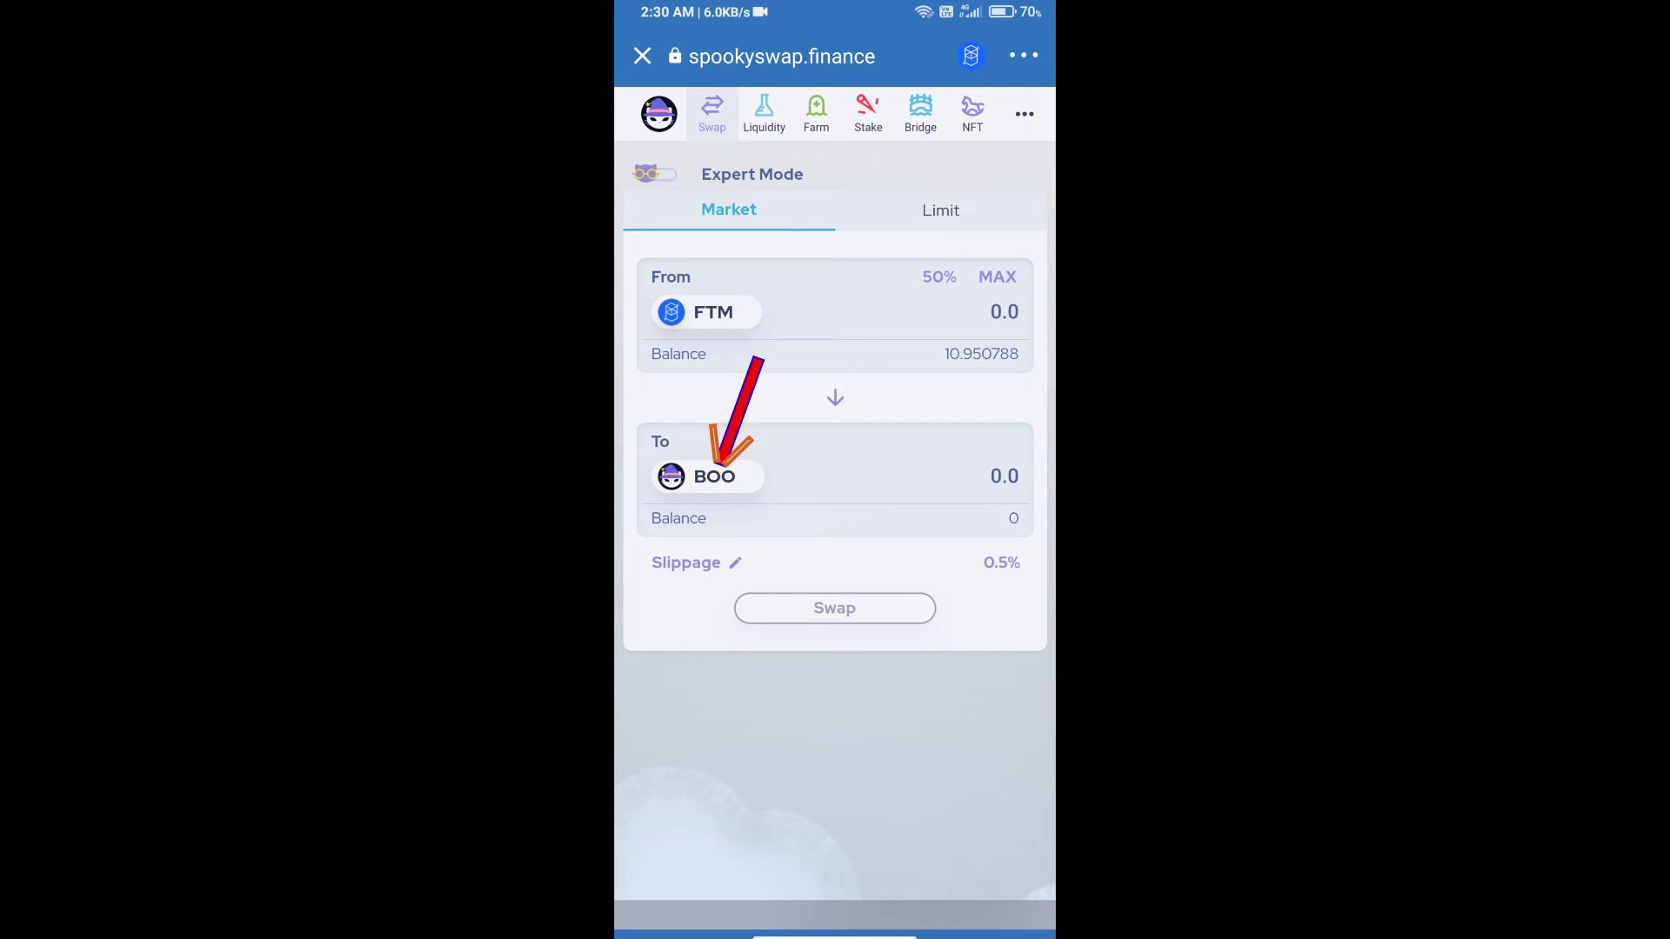
{"action": "left_click", "coordinate": [715, 477]}
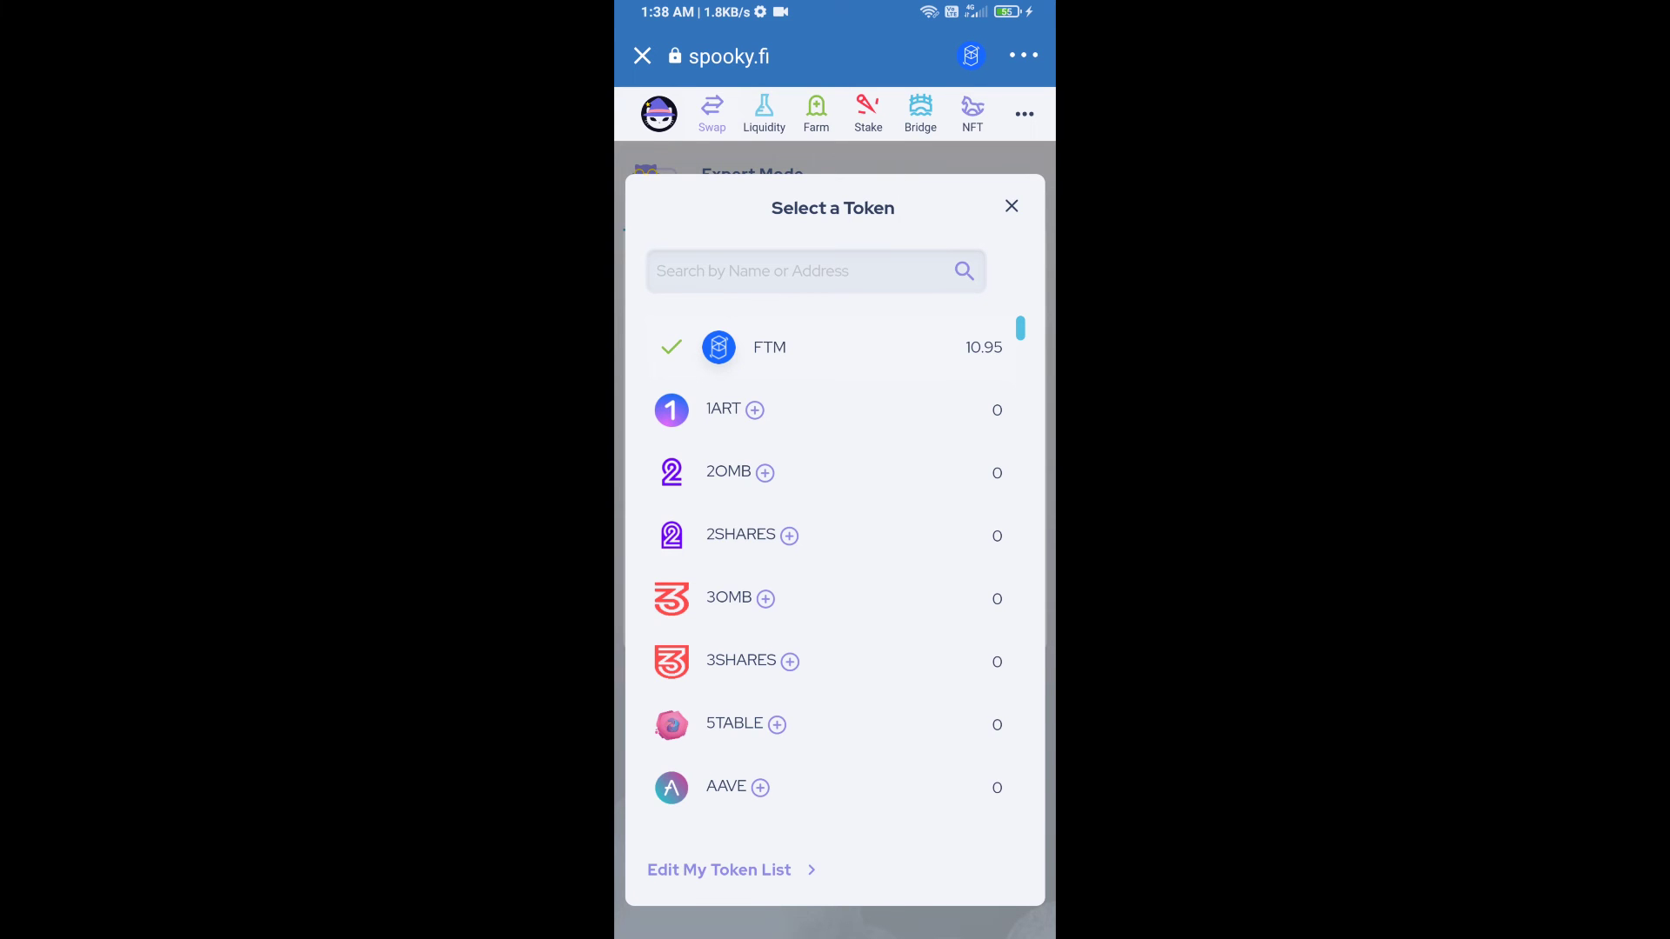
Copy the sFTMX contract address from CoinGecko in Chrome
{"action": "left_click_drag", "start_coordinate": [836, 933], "coordinate": [836, 588]}
{"action": "left_click", "coordinate": [939, 562]}
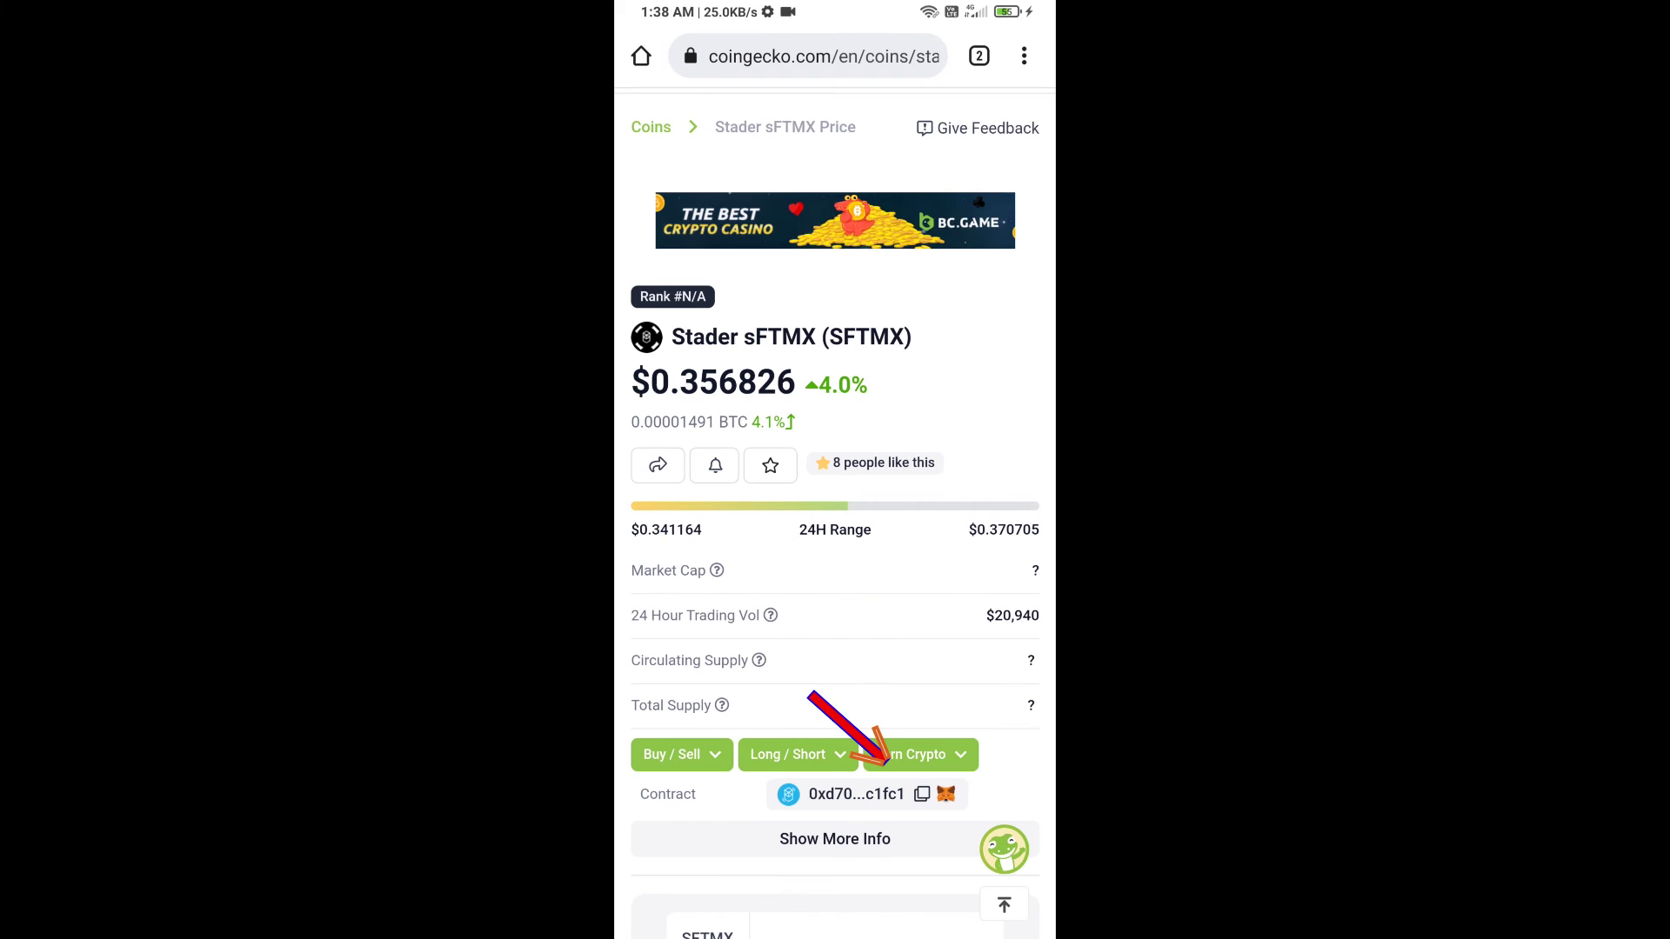
{"action": "left_click", "coordinate": [922, 793]}
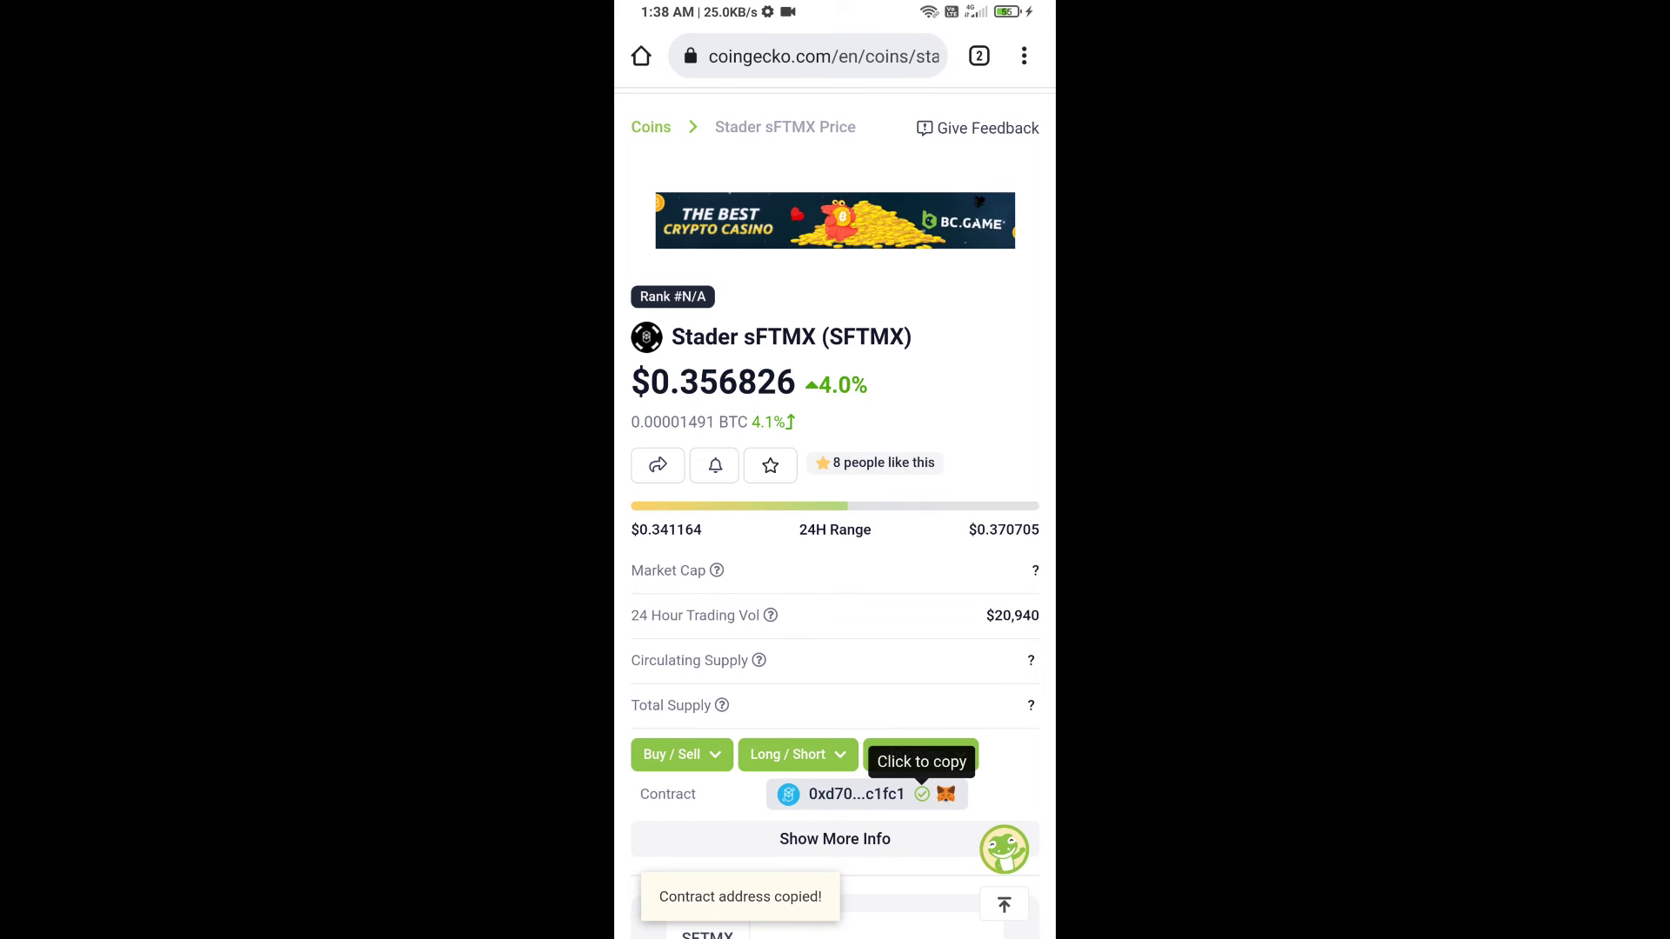
Paste the contract into SpookySwap's token search and select sFTMX
{"action": "left_click_drag", "start_coordinate": [836, 932], "coordinate": [836, 587]}
{"action": "left_click", "coordinate": [934, 561]}
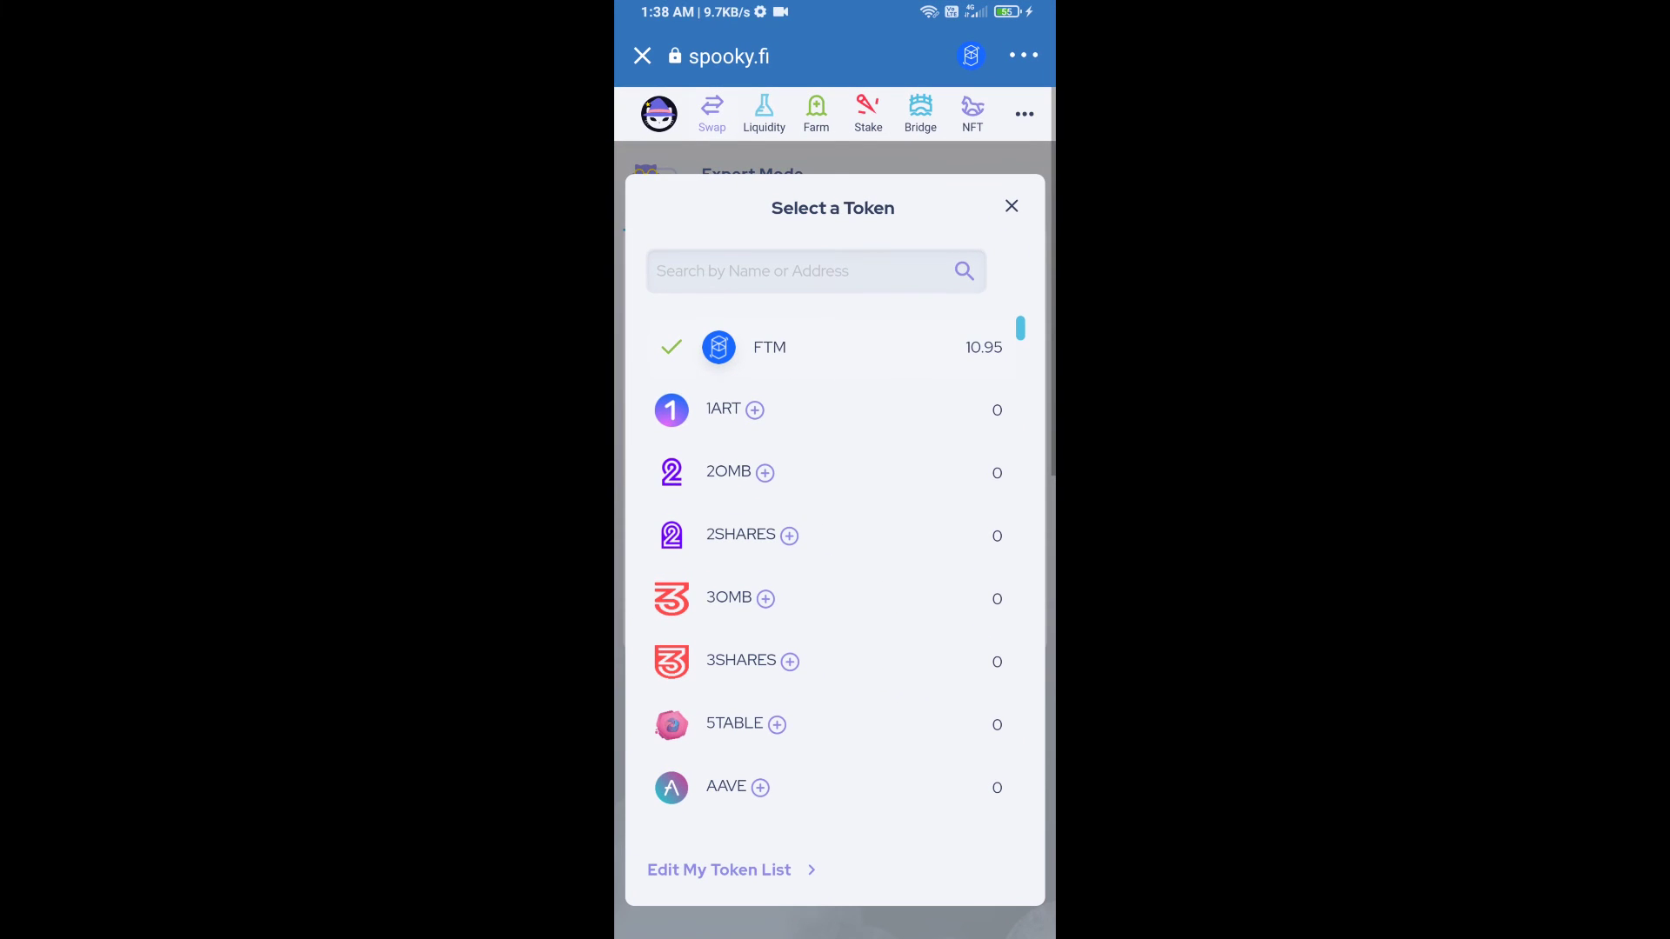
{"action": "left_click", "coordinate": [658, 269]}
{"action": "left_click", "coordinate": [671, 226]}
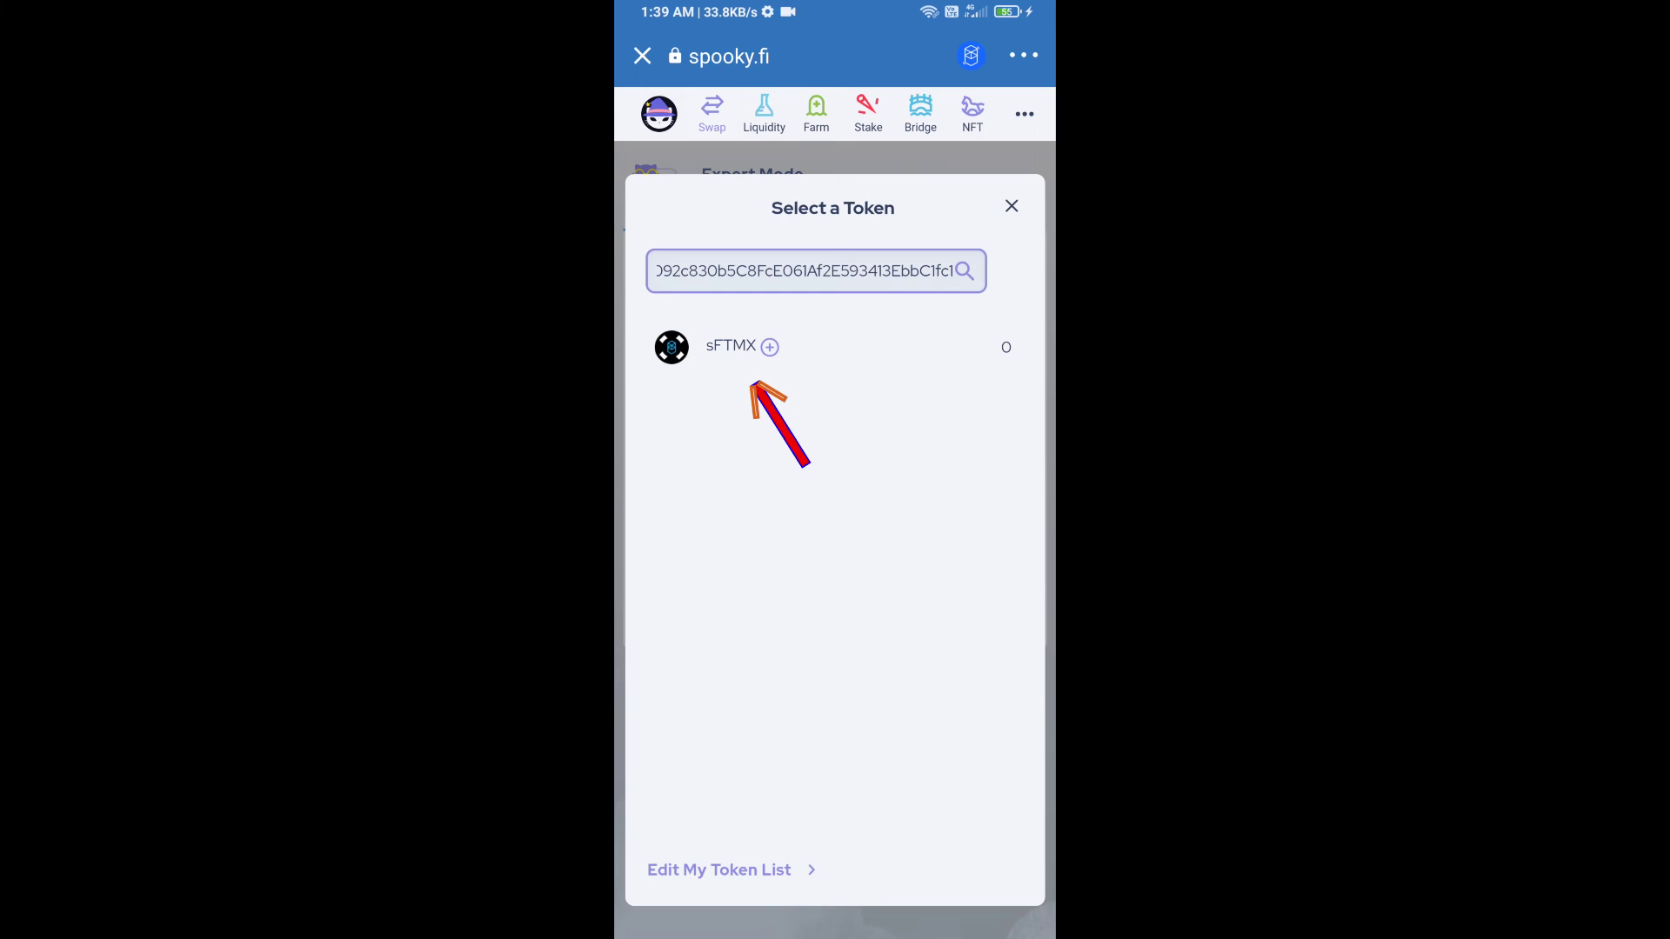
{"action": "left_click", "coordinate": [731, 345]}
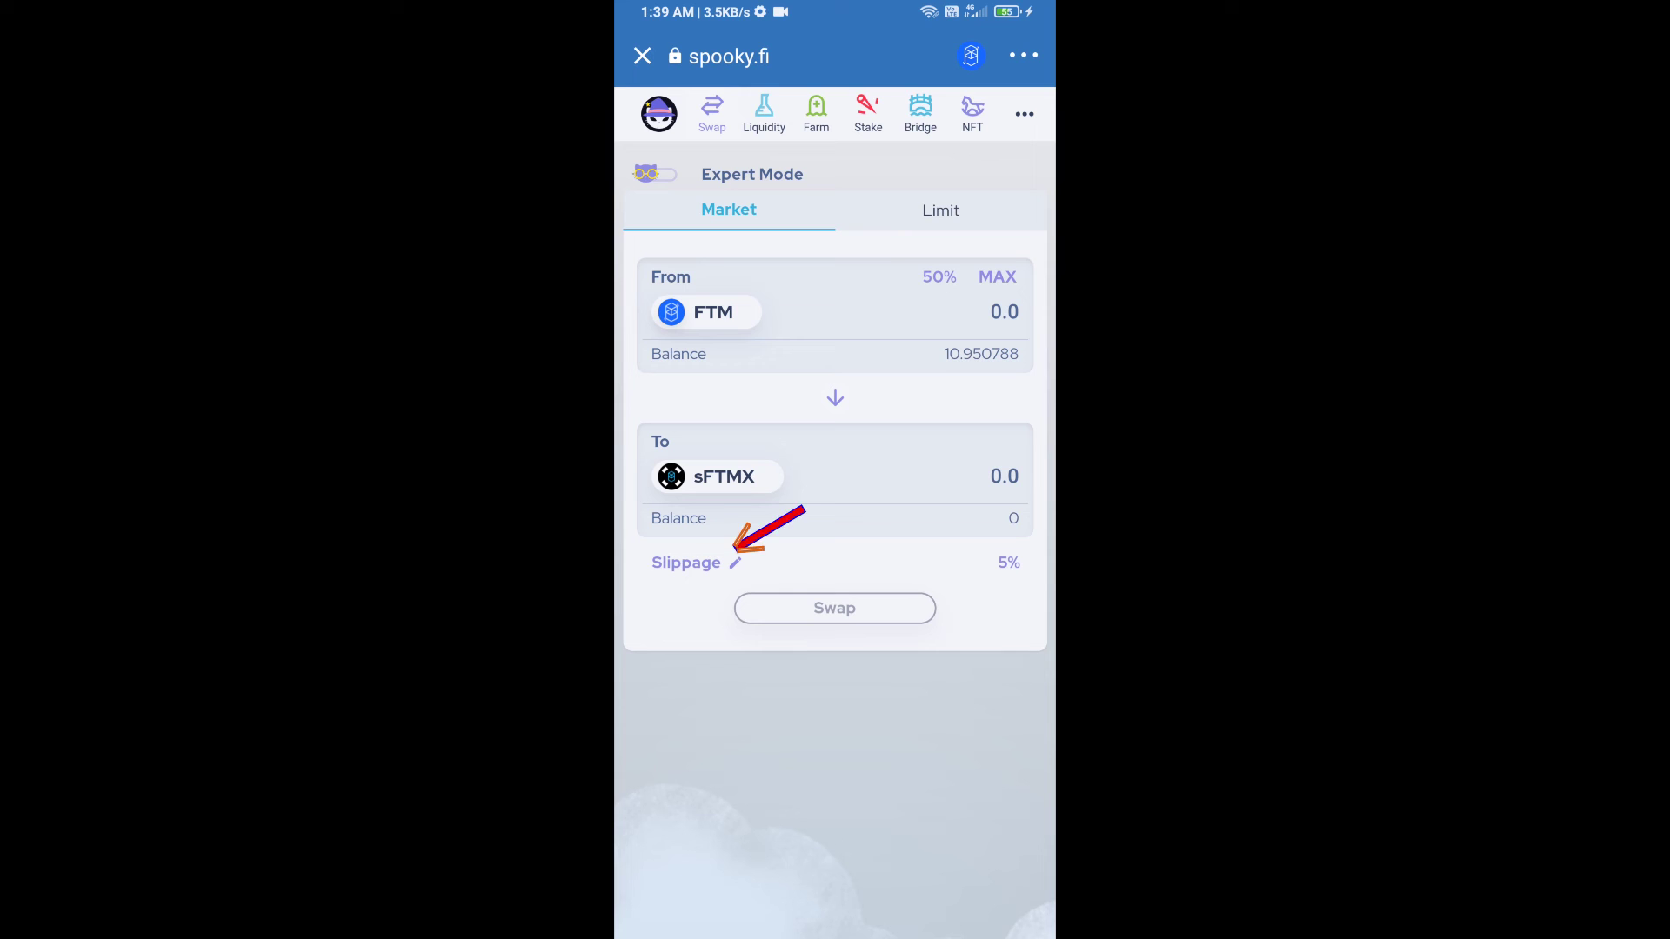
Change the Slippage Tolerance value from 5% to 1% and apply it
{"action": "left_click", "coordinate": [734, 562]}
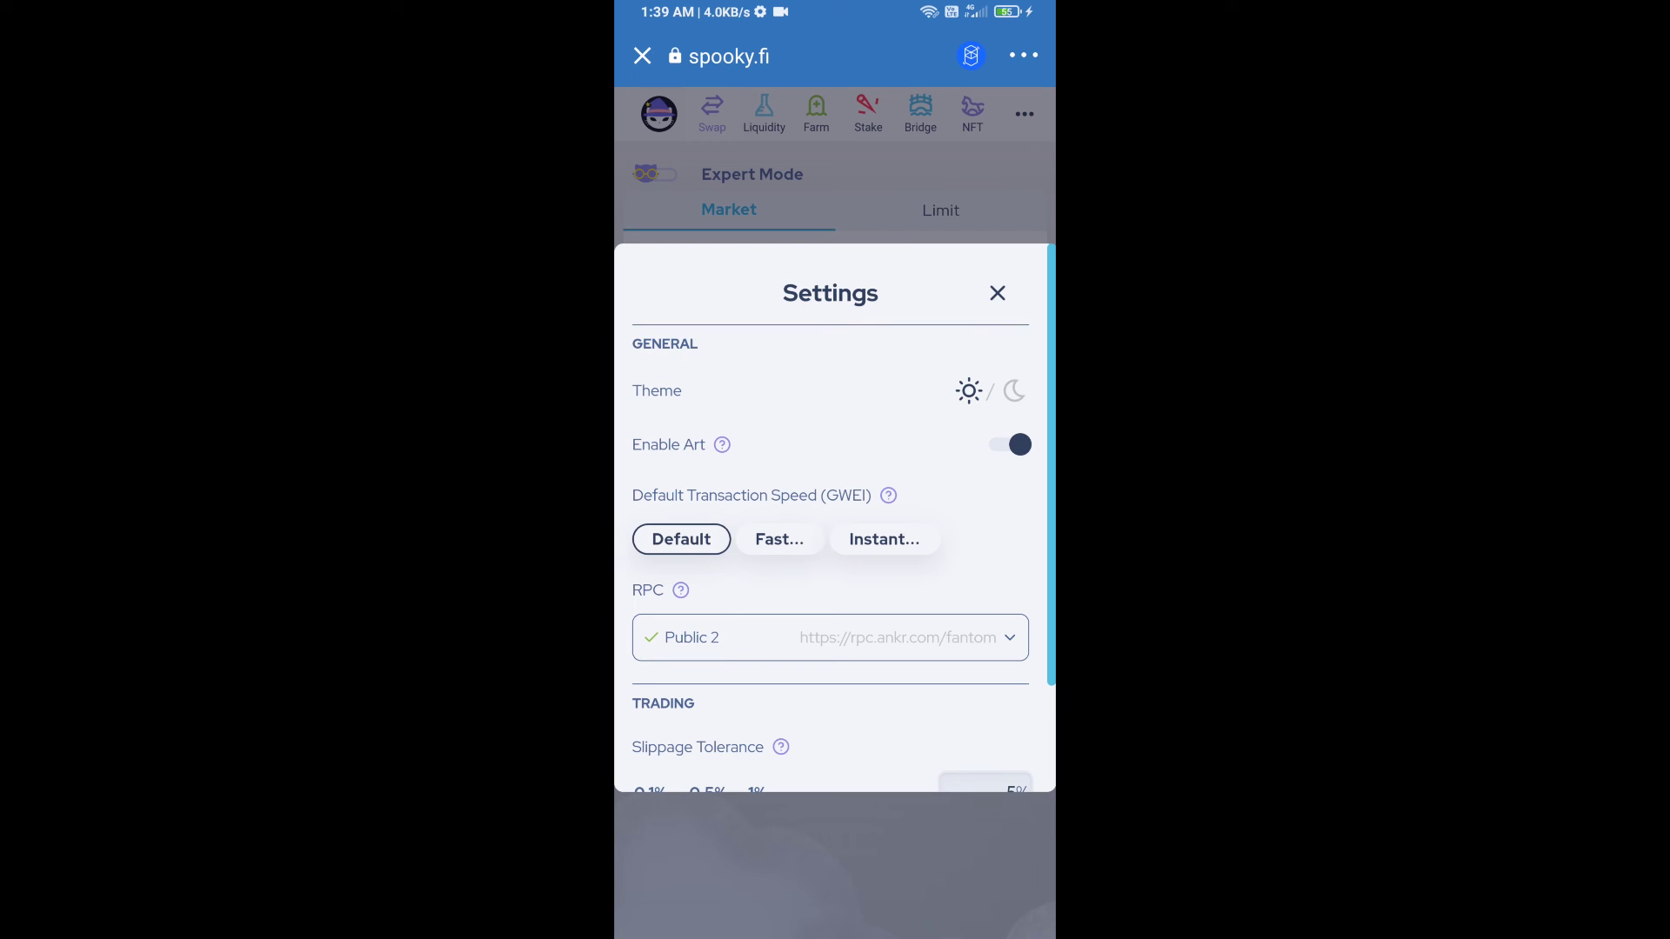
{"action": "scroll", "coordinate": [831, 522], "scroll_direction": "down", "scroll_amount": 2}
{"action": "scroll", "coordinate": [829, 522], "scroll_direction": "down", "scroll_amount": 2}
{"action": "left_click", "coordinate": [985, 662]}
{"action": "key", "text": "BackSpace"}
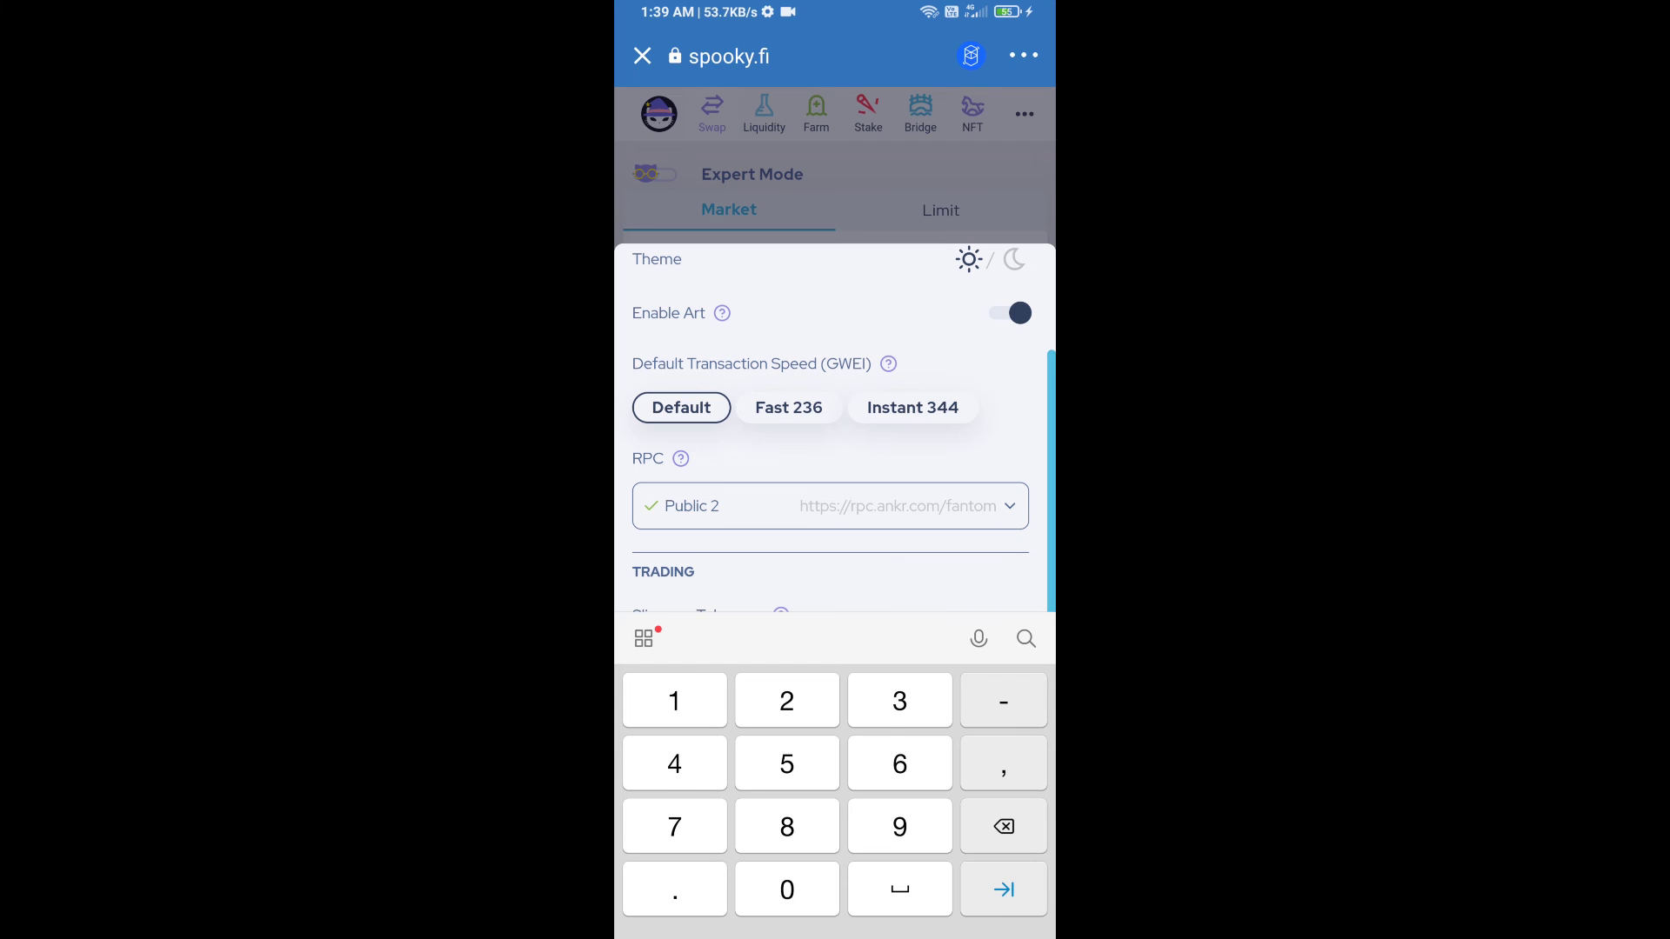
{"action": "key", "text": "Escape"}
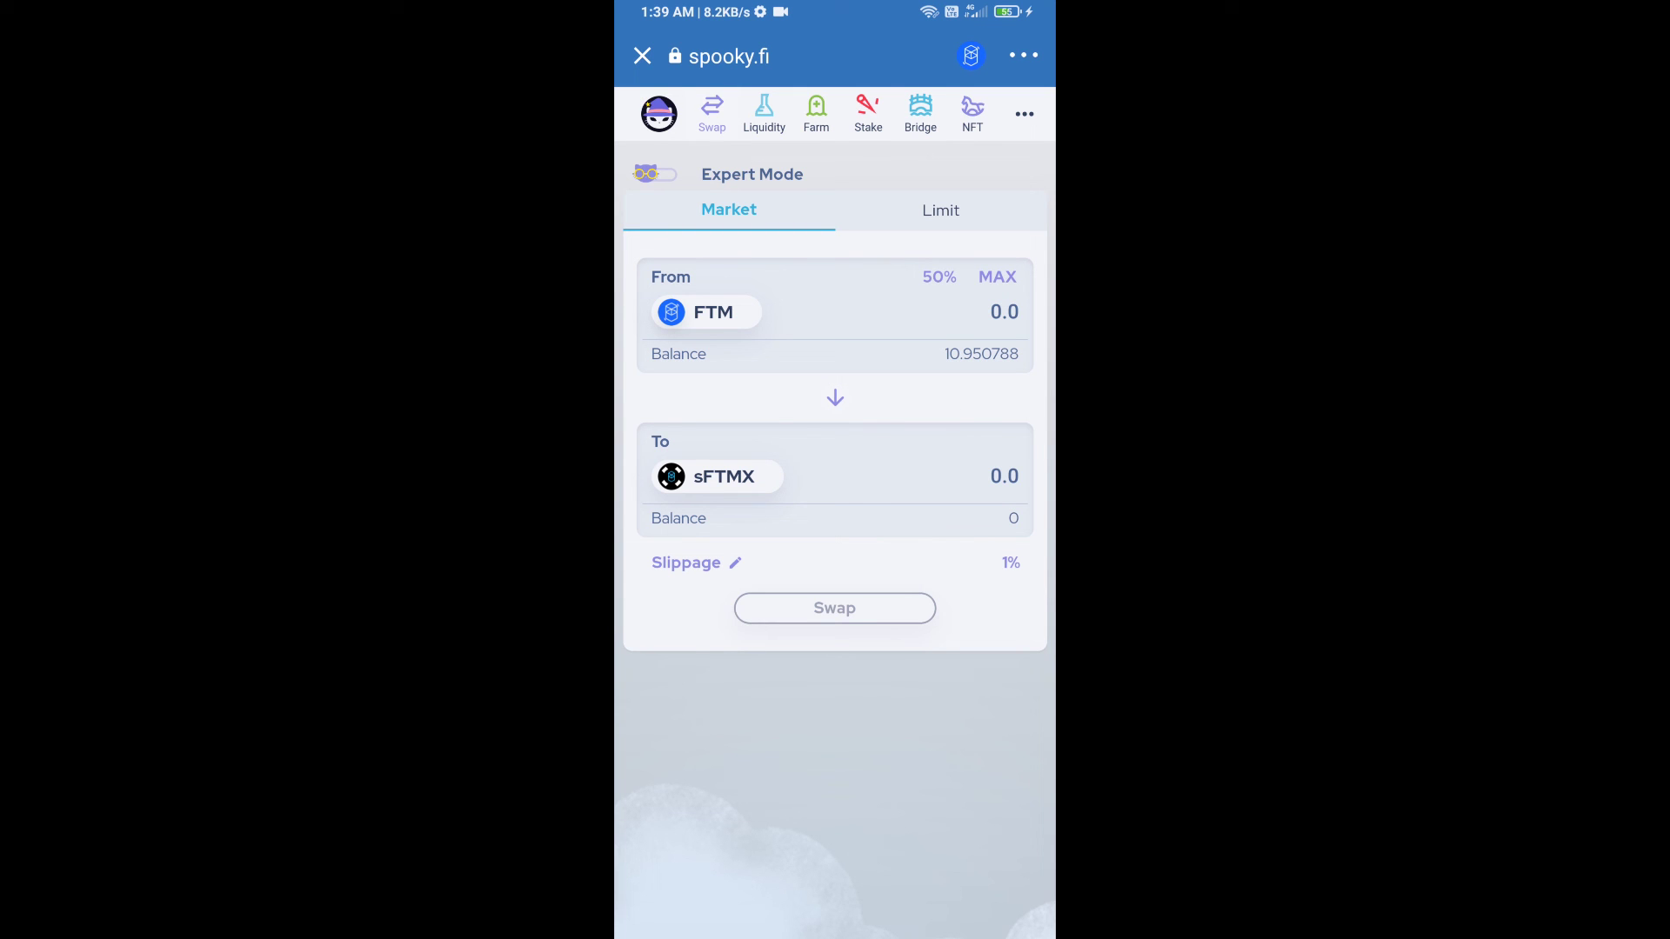
Enter 0.05 sFTMX as the amount to receive and load the quote
{"action": "left_click", "coordinate": [1004, 476]}
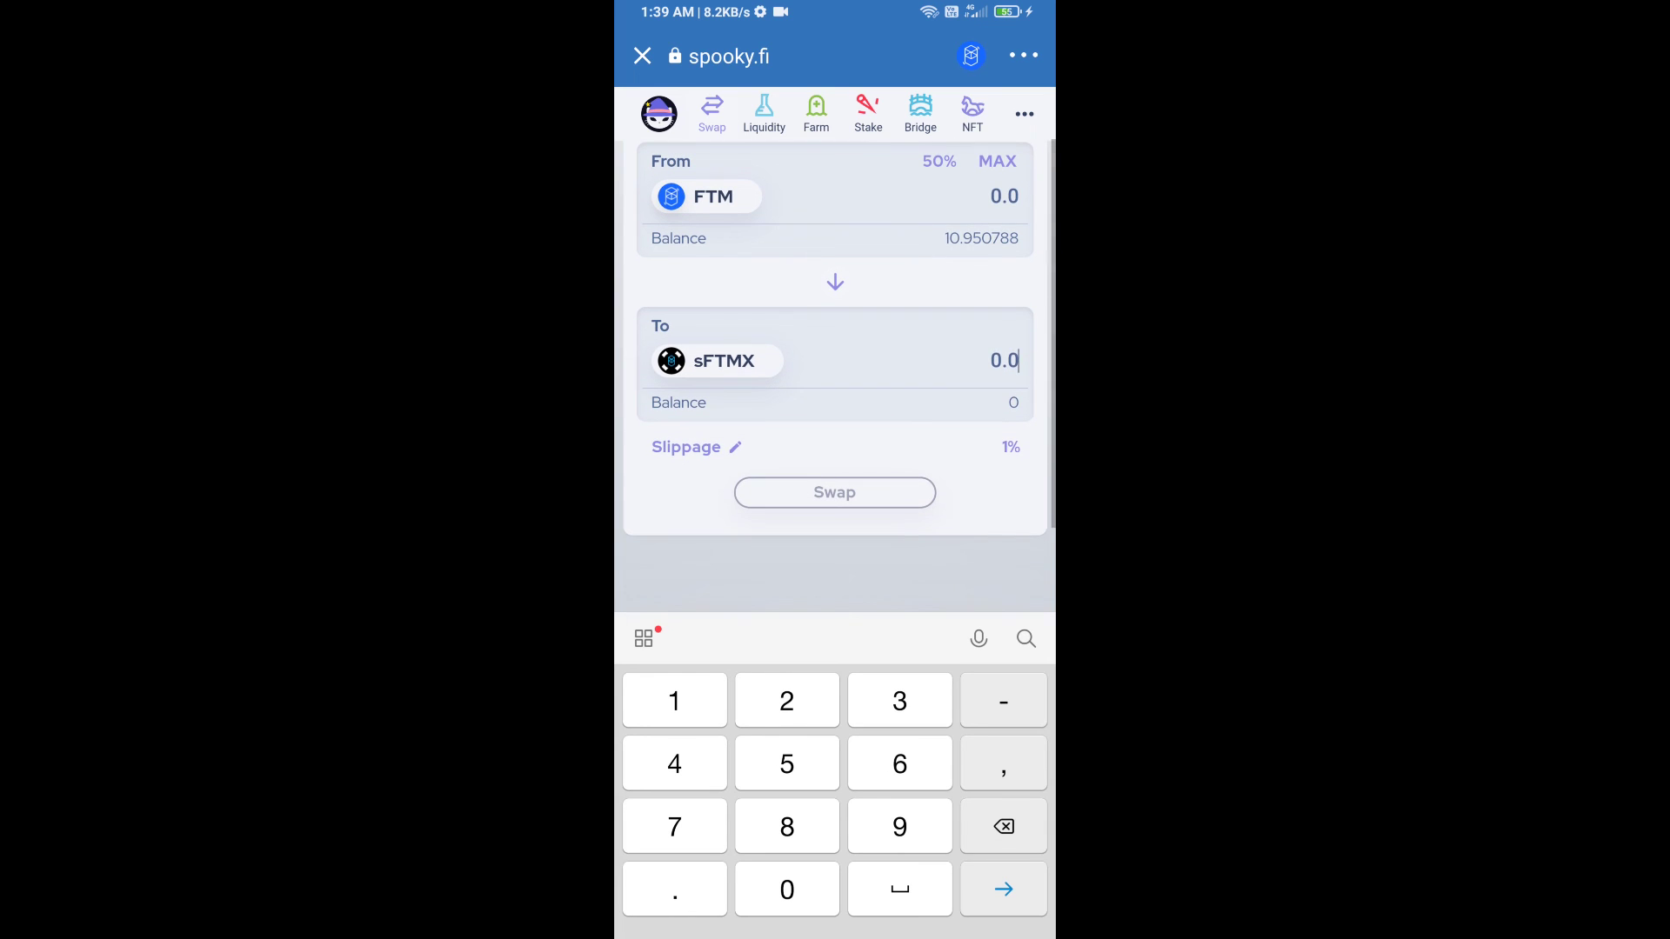
{"action": "type", "text": "0.05"}
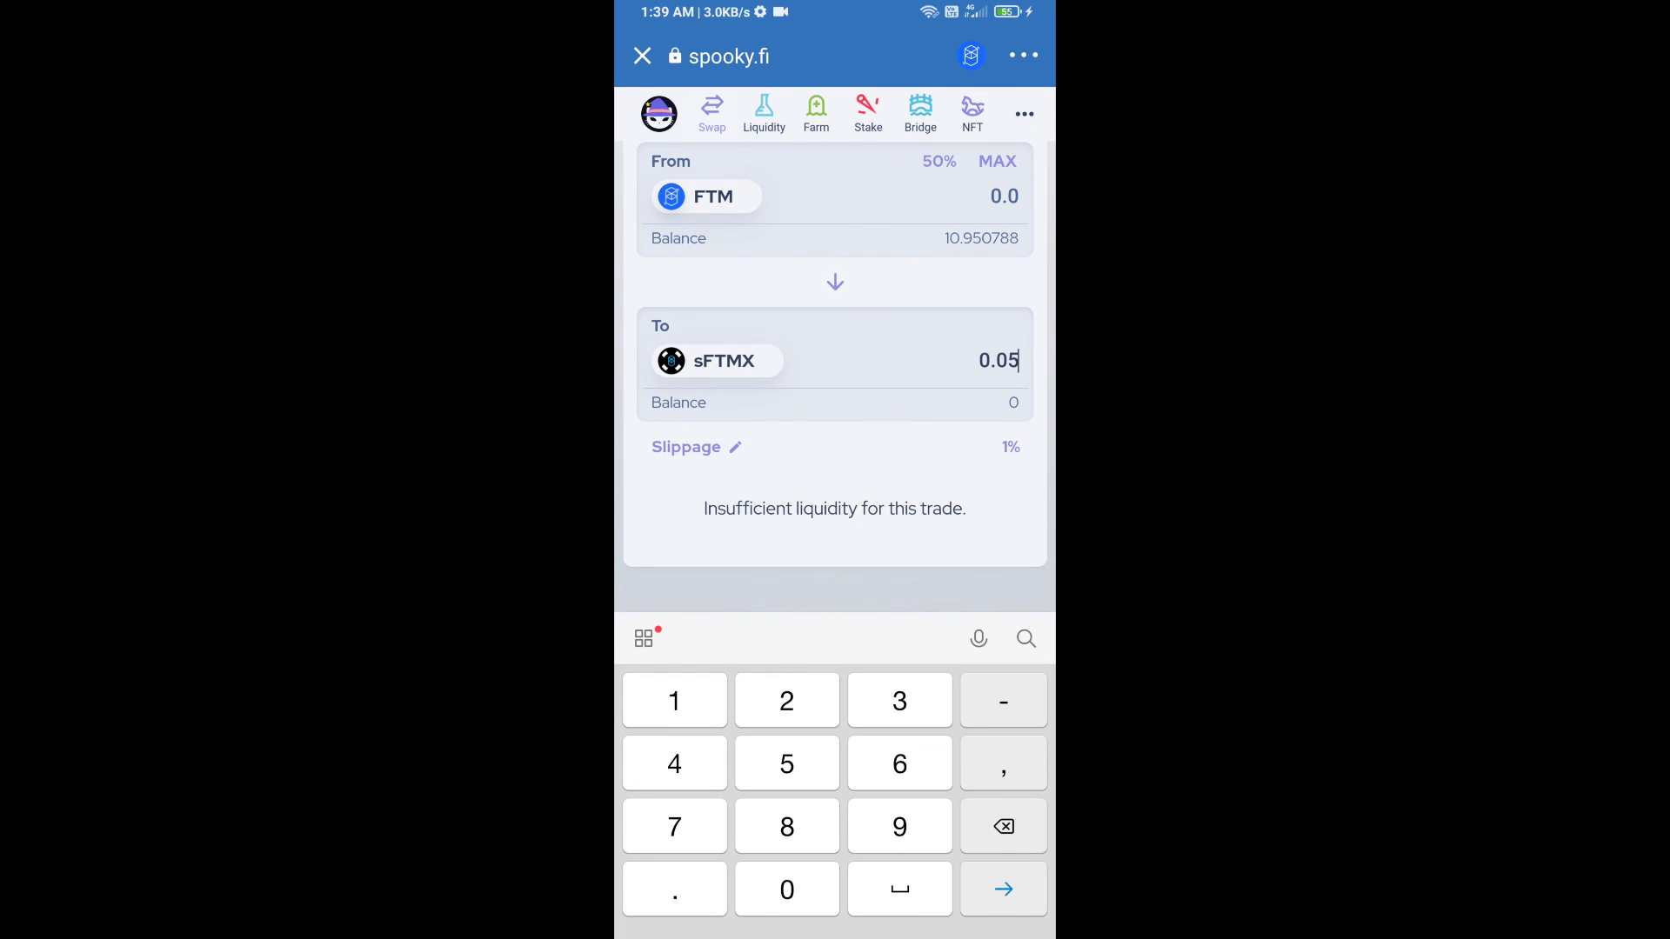
{"action": "key", "text": "Return"}
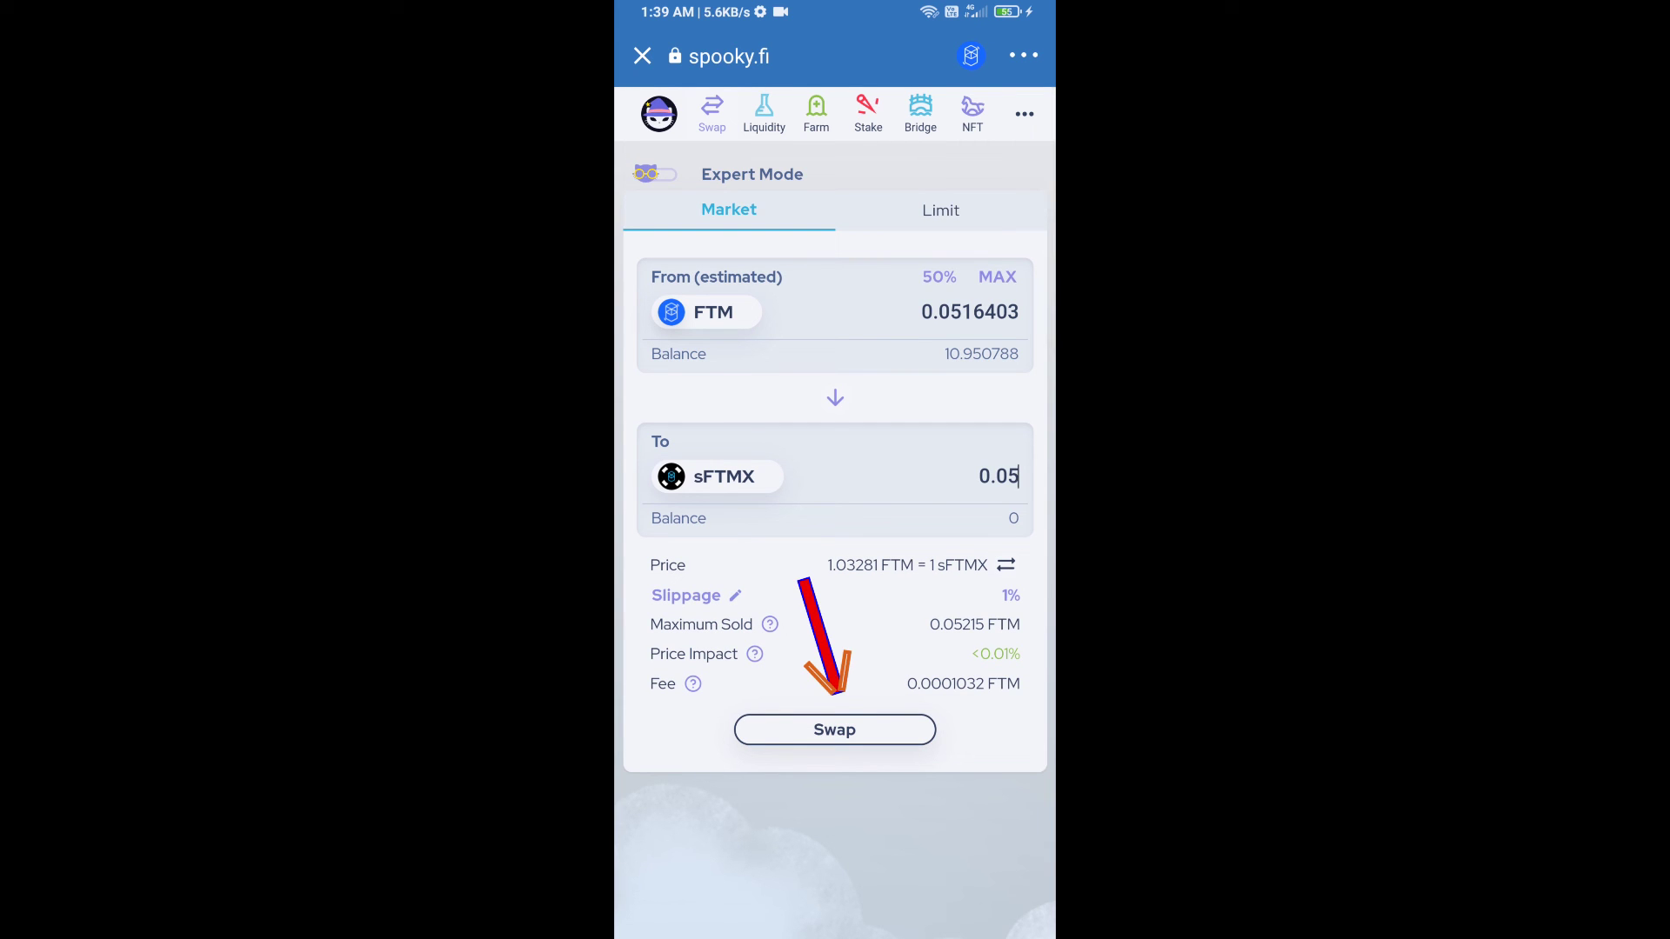